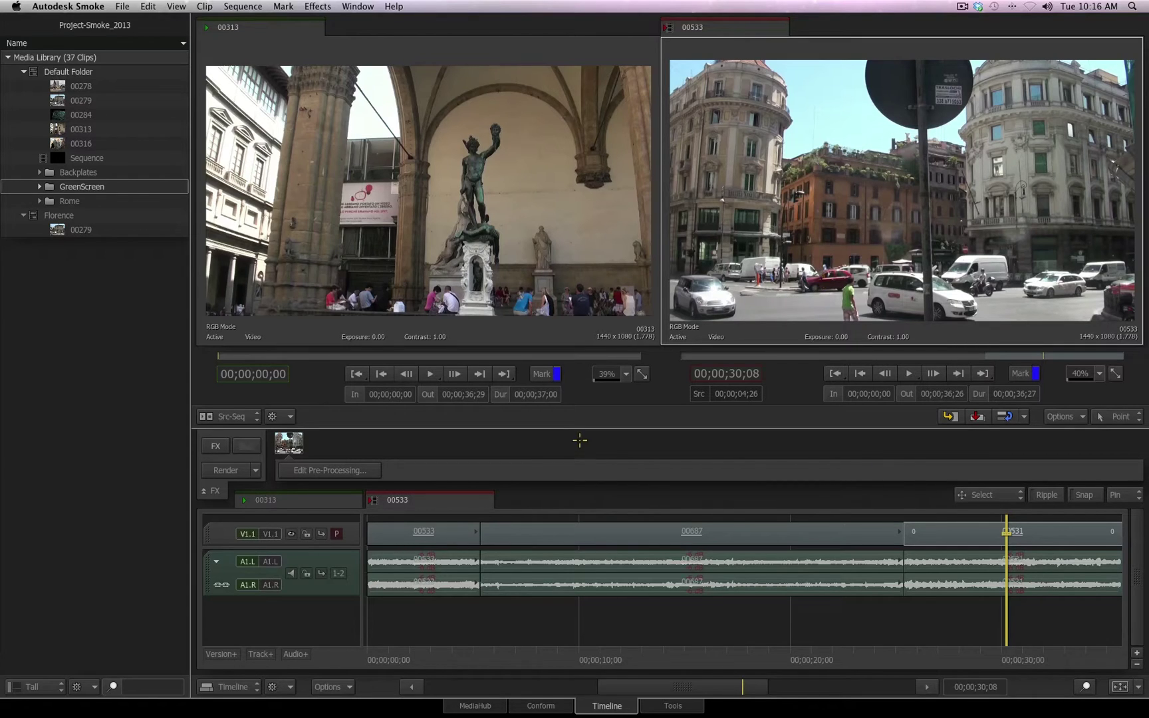
# In MediaHub, go to the bookmarked Smoke_Media/Footage/Video/Florence folder
pyautogui.click(469, 705)
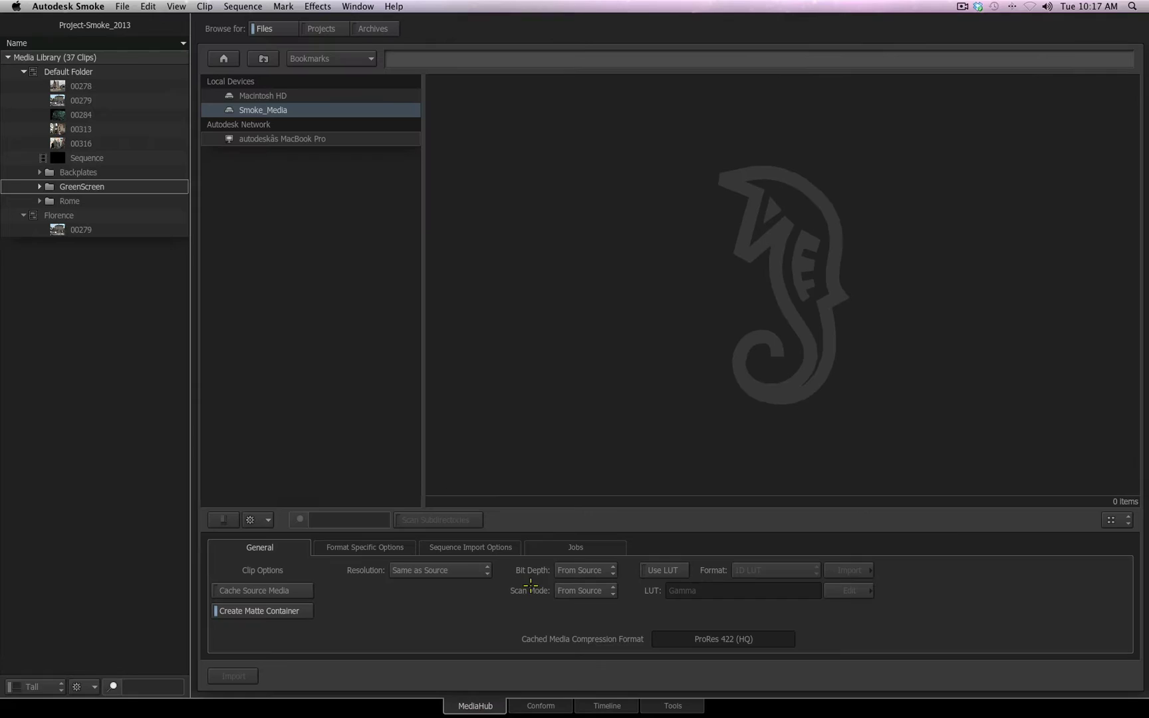
pyautogui.click(359, 58)
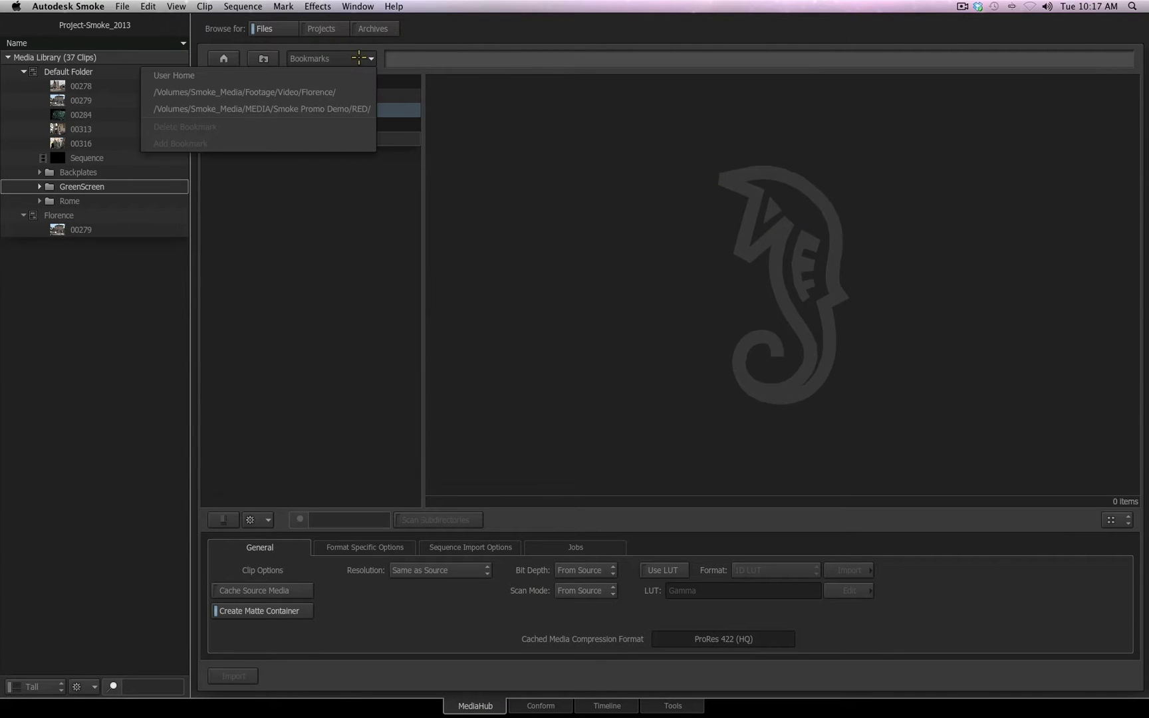
pyautogui.click(345, 93)
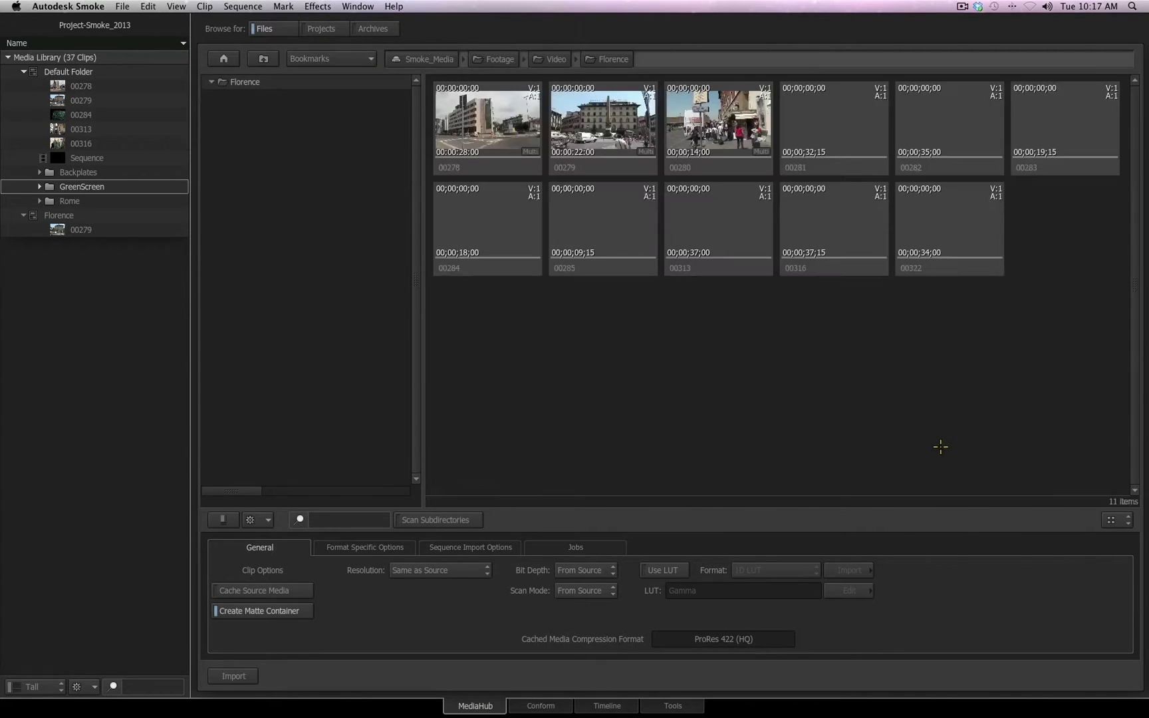
# Preview clip 00313 and check its Metadata, then its Clip Info
pyautogui.click(718, 266)
pyautogui.doubleClick(718, 266)
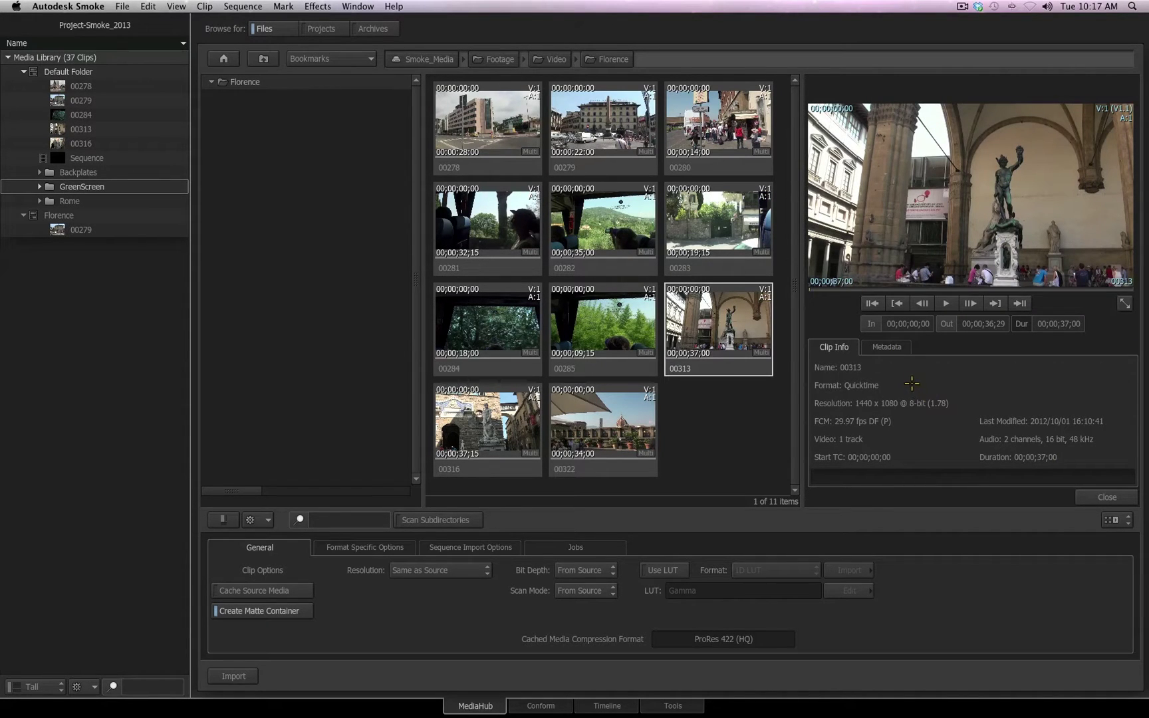
pyautogui.click(890, 346)
pyautogui.click(853, 345)
pyautogui.click(450, 571)
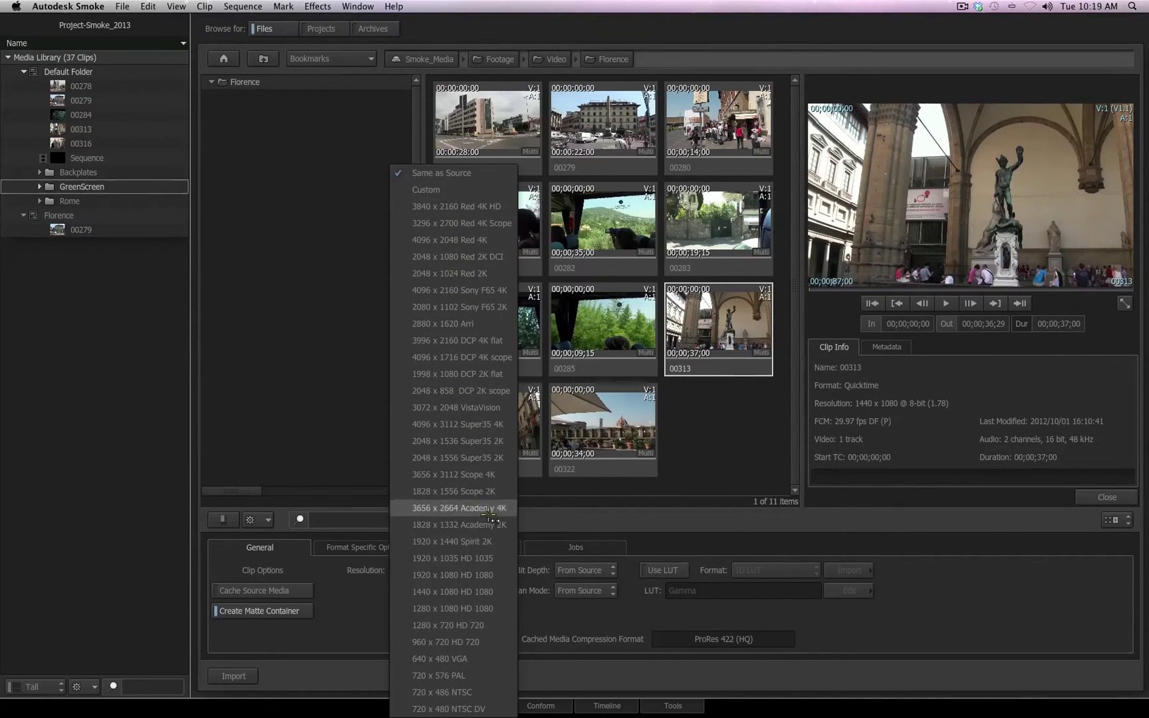
pyautogui.click(499, 625)
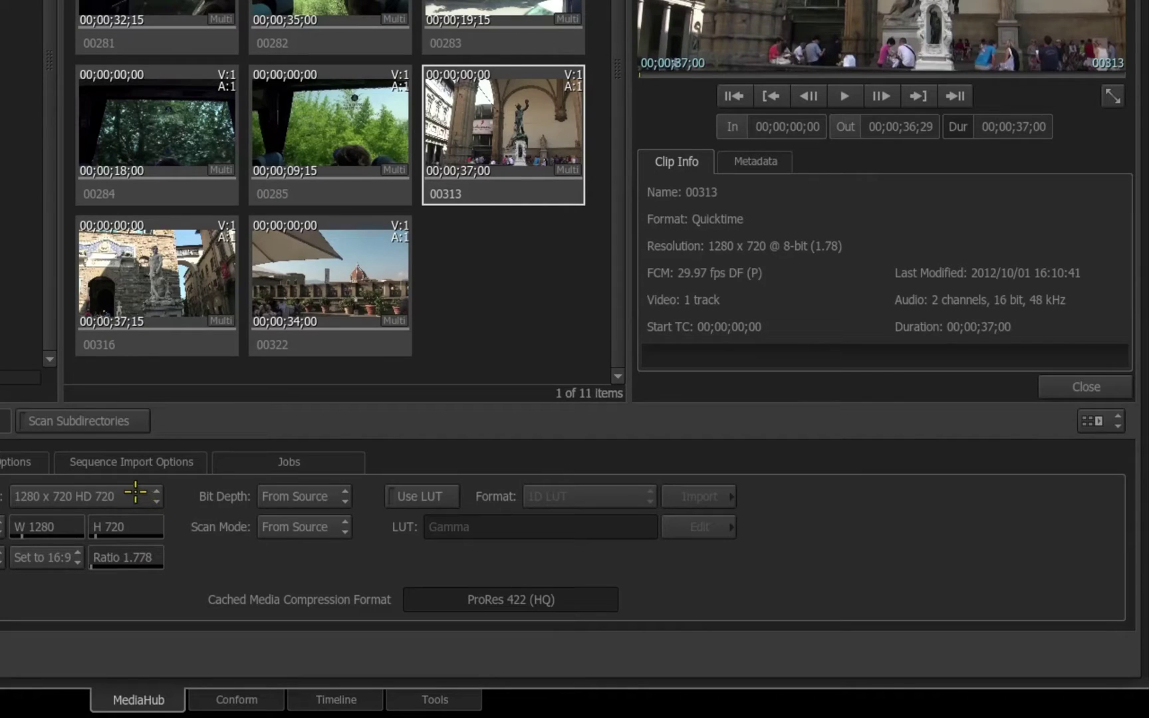
pyautogui.click(135, 493)
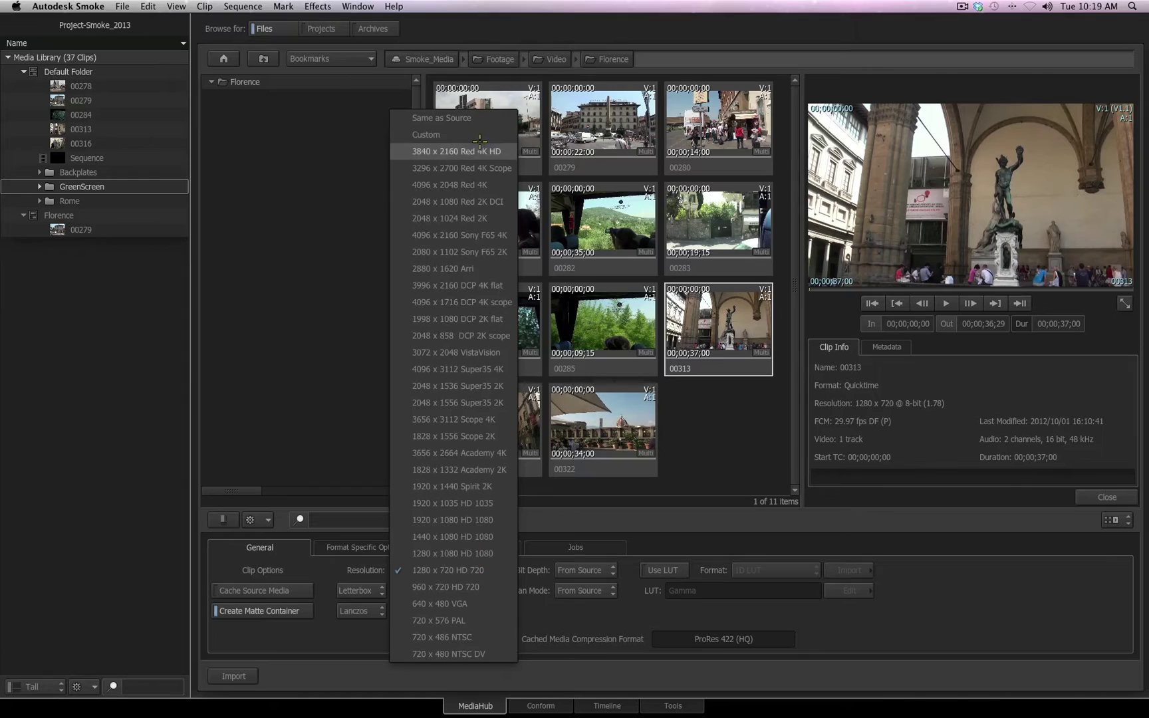
pyautogui.click(482, 119)
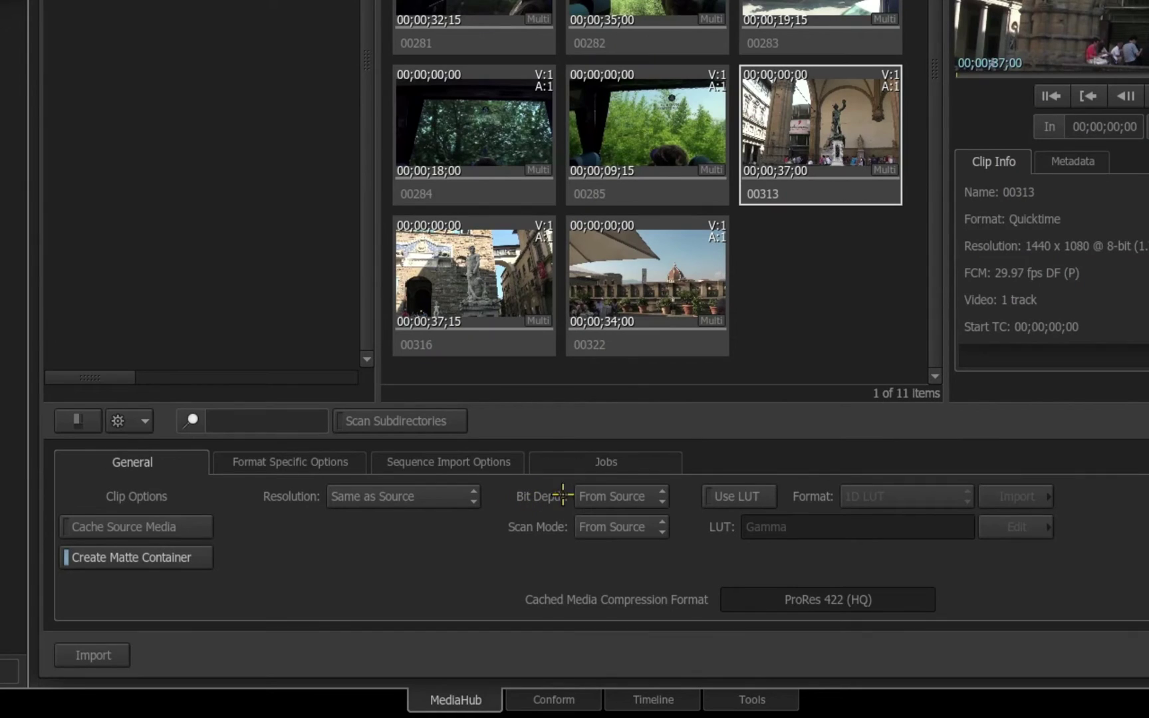
pyautogui.click(629, 497)
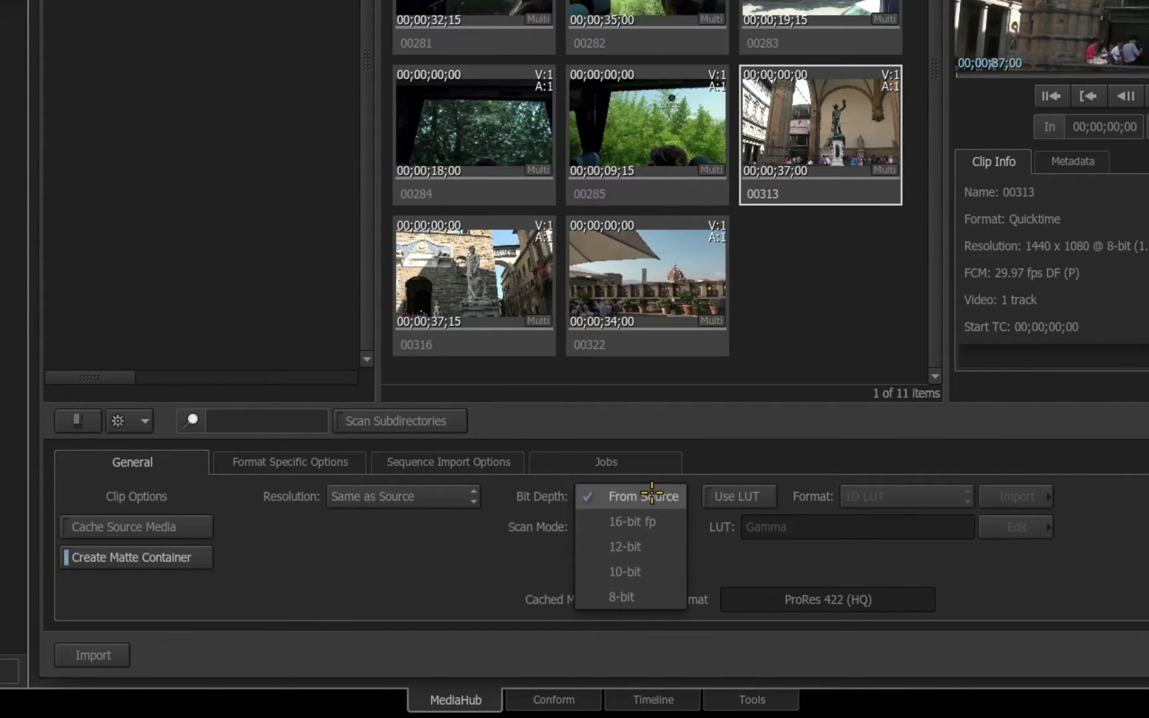
pyautogui.click(678, 504)
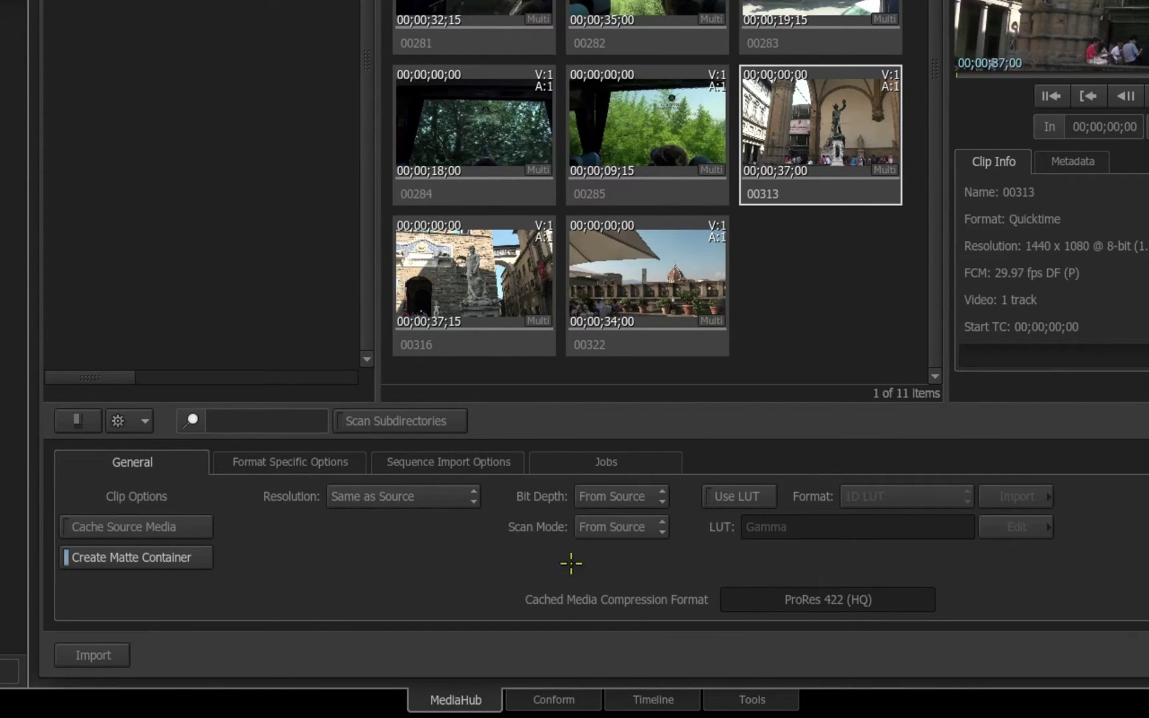
pyautogui.click(622, 527)
pyautogui.click(635, 528)
pyautogui.click(746, 495)
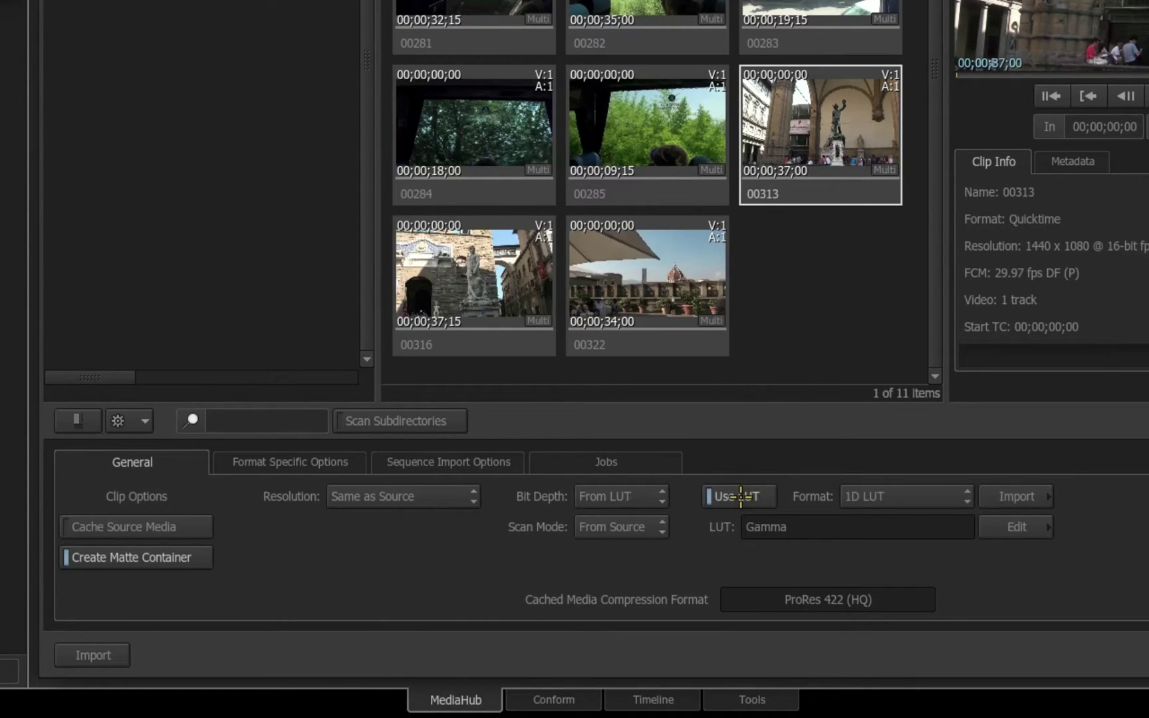
pyautogui.click(885, 496)
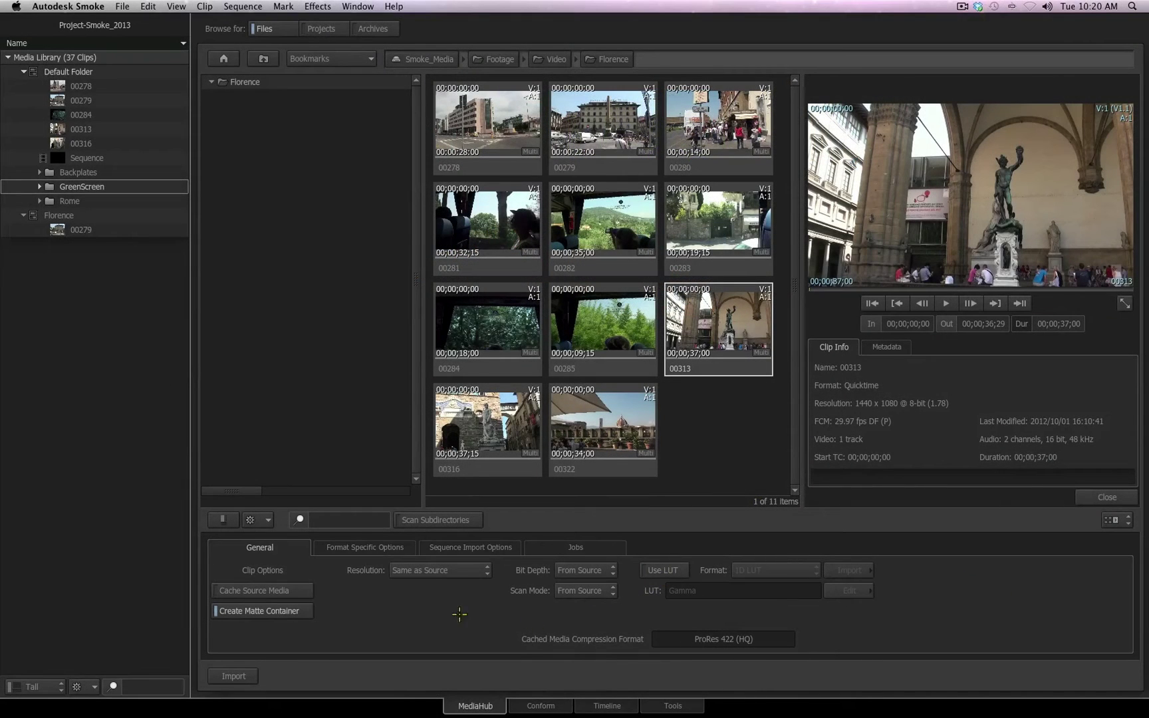
# Review the QuickTime Metadata options, keeping tape name taken from the header
pyautogui.click(364, 546)
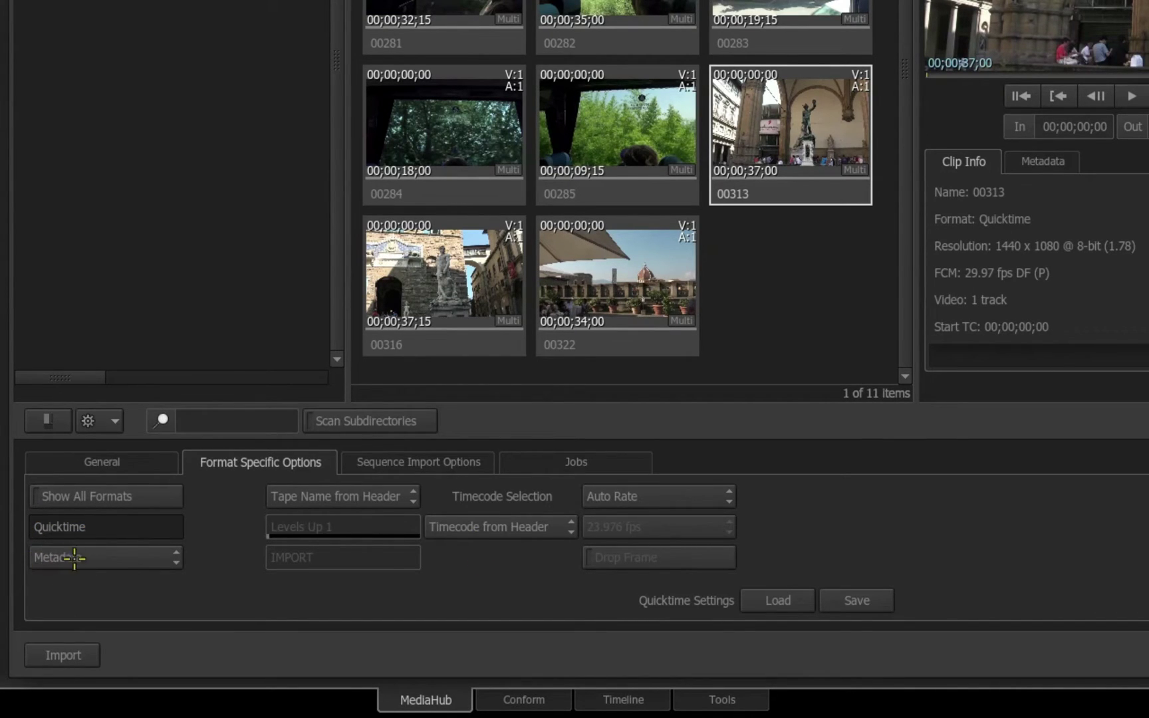
pyautogui.click(135, 556)
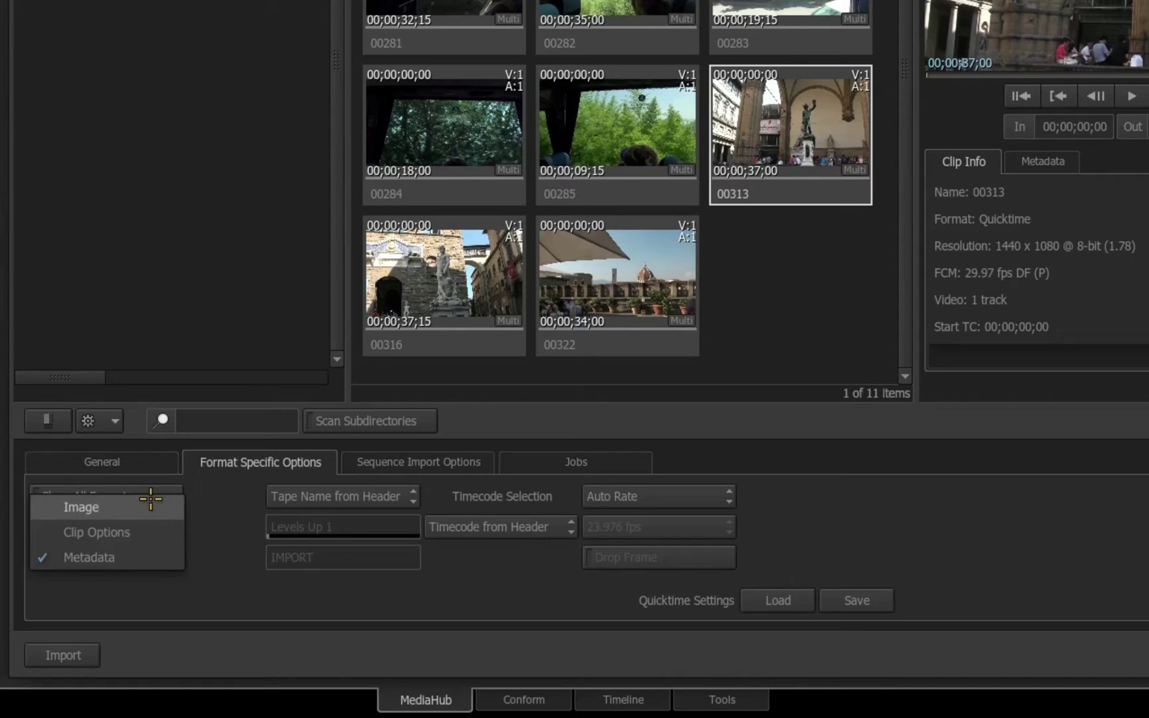
pyautogui.click(149, 580)
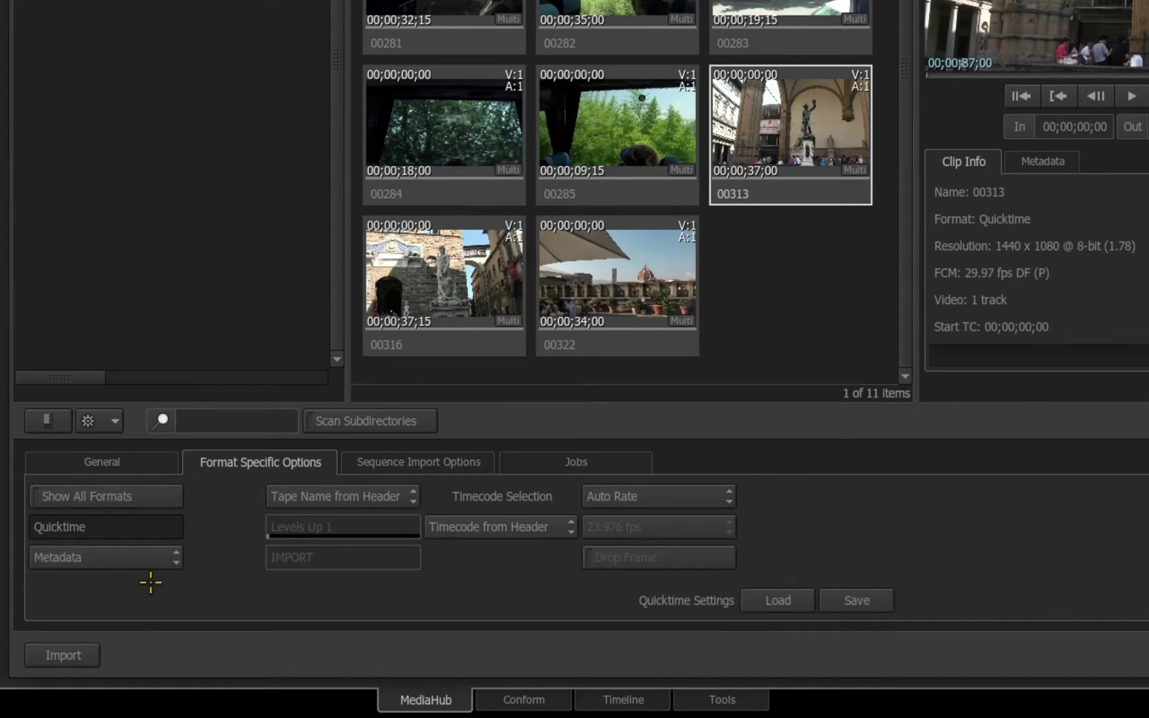
pyautogui.click(340, 494)
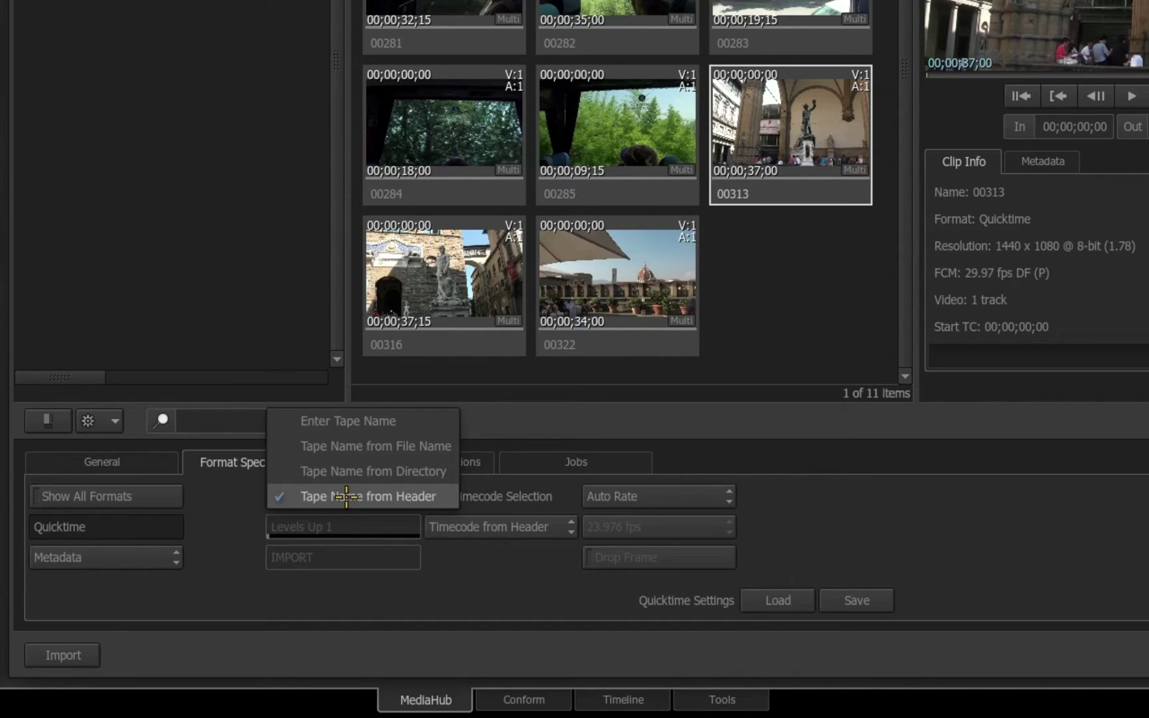
pyautogui.click(346, 496)
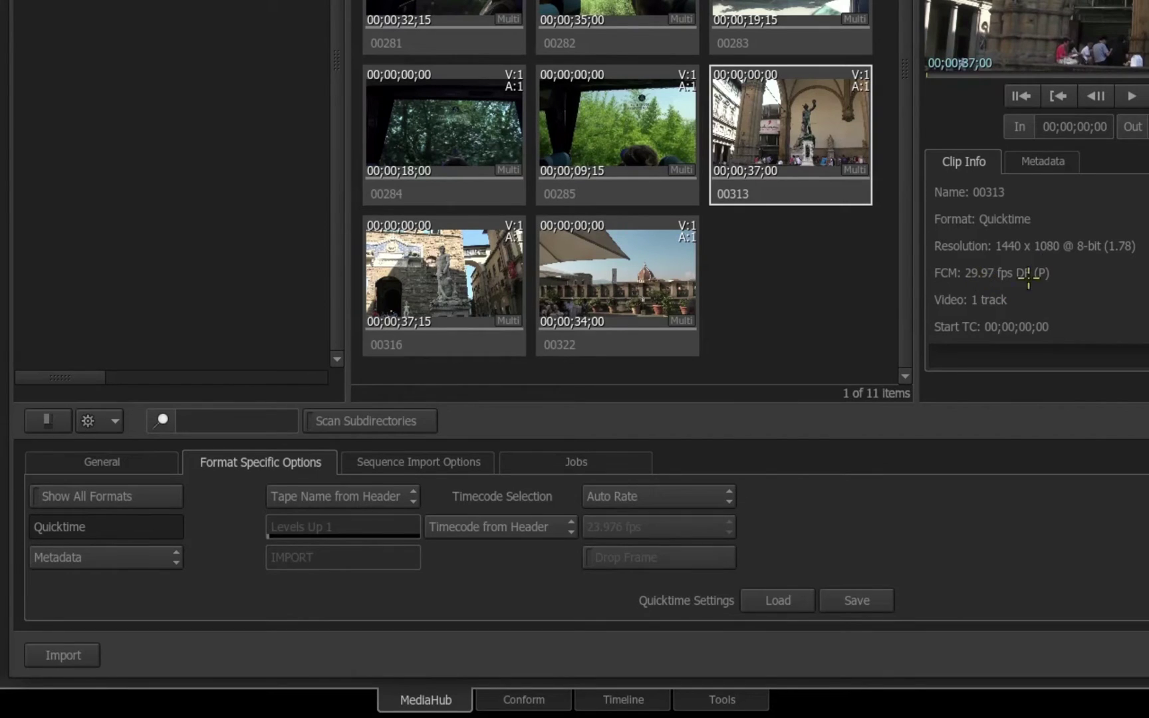
# Try Select Rate at 23.976 fps for timecode, then revert to Auto Rate
pyautogui.click(698, 497)
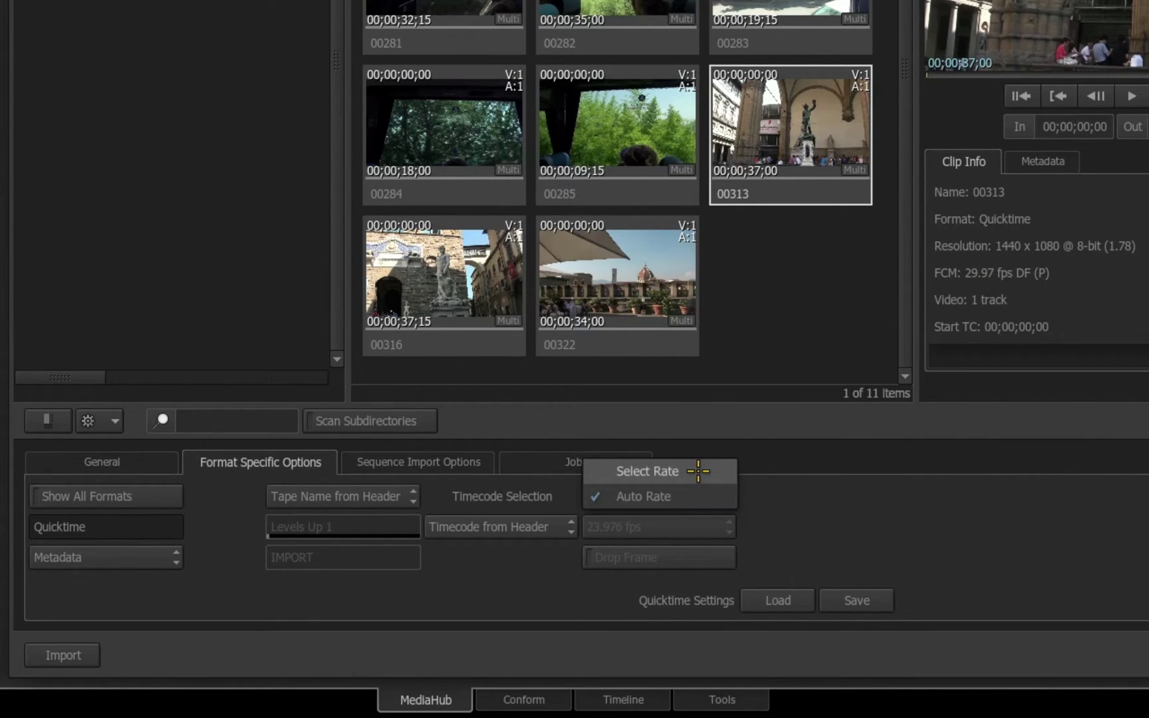
pyautogui.click(698, 471)
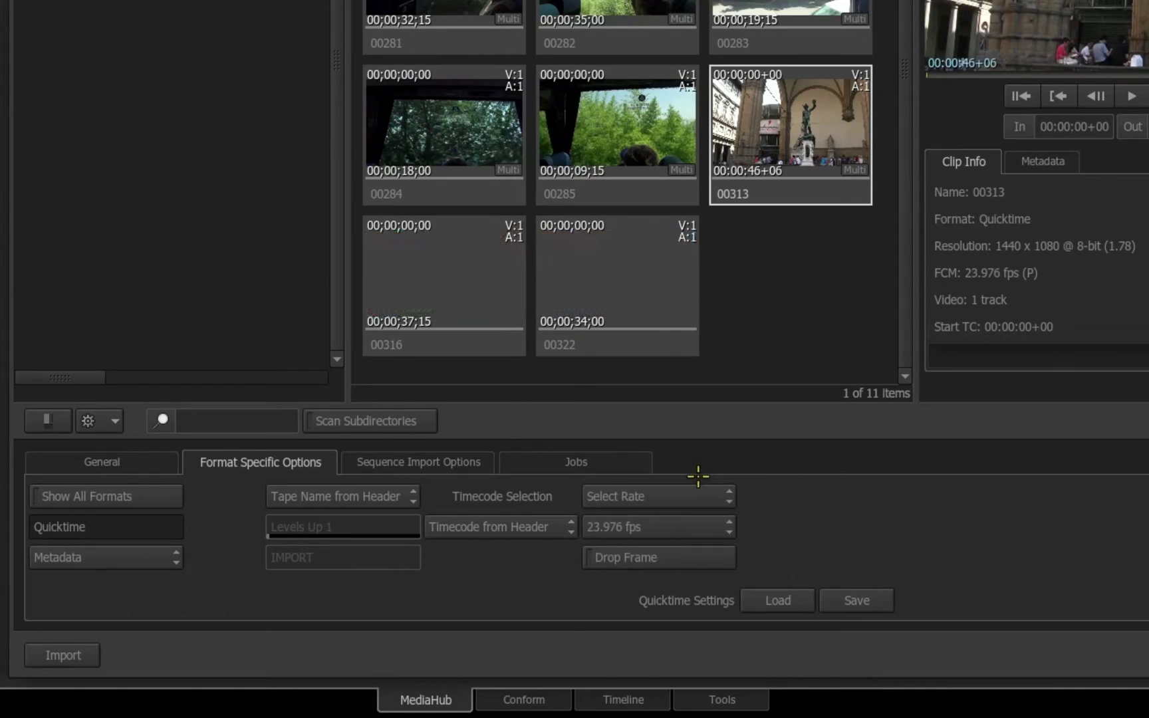
pyautogui.click(694, 529)
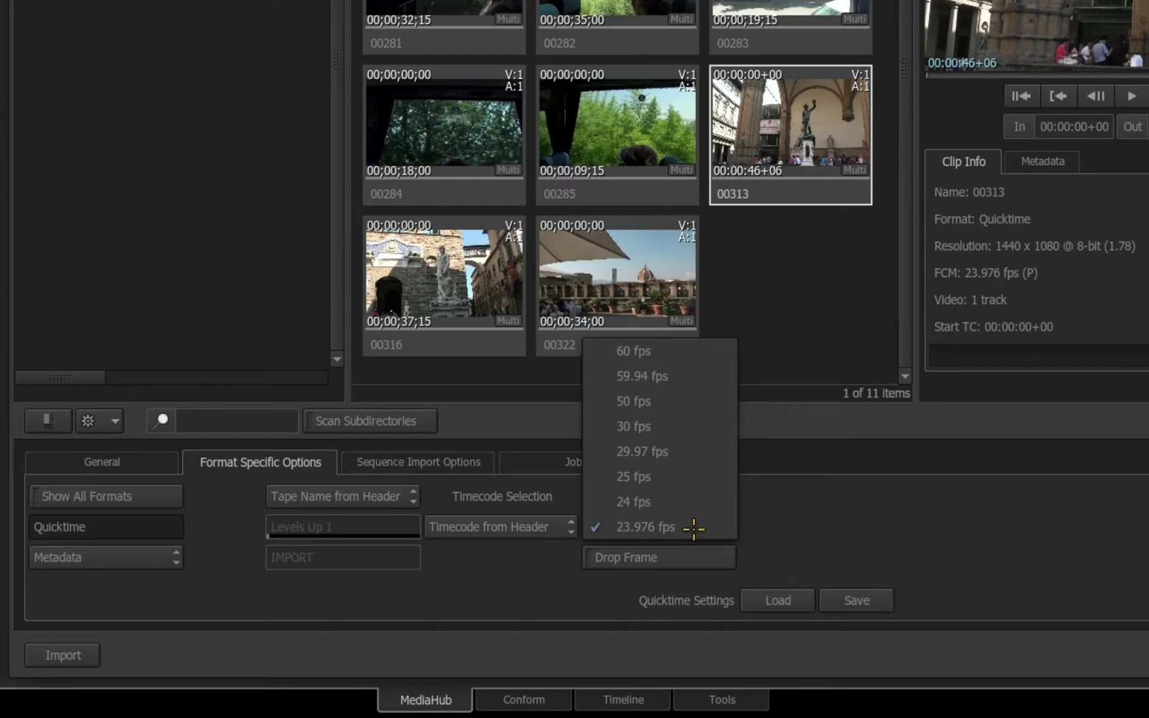
pyautogui.click(694, 529)
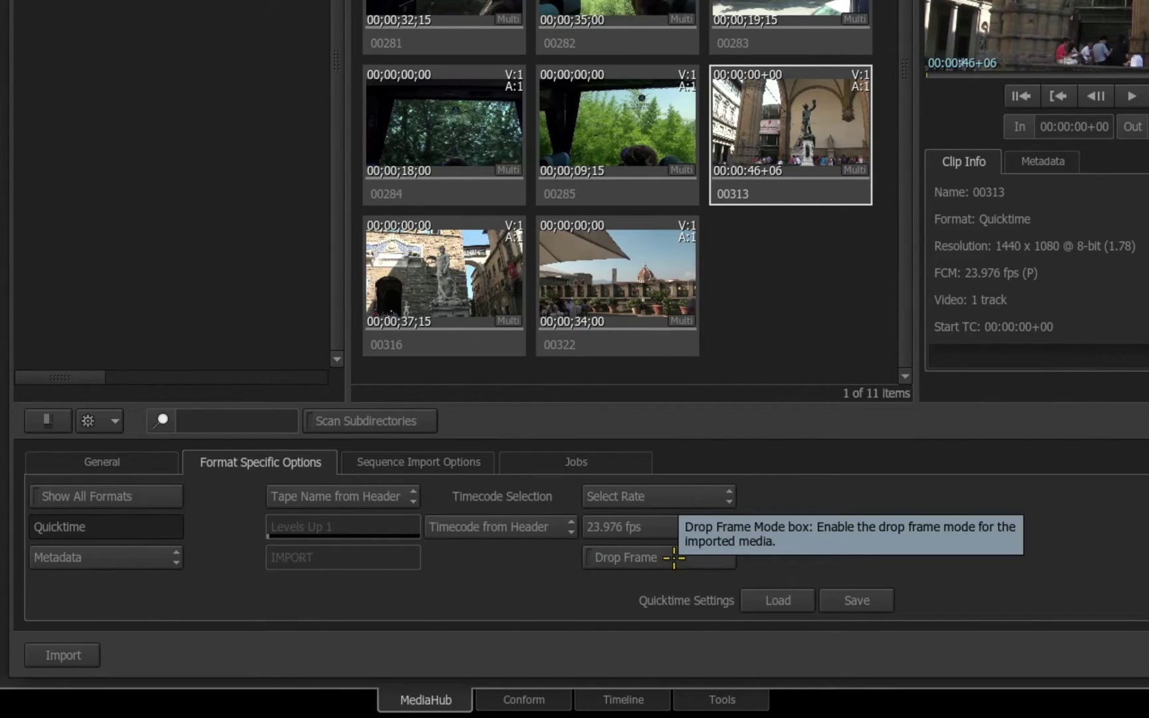
pyautogui.click(676, 497)
pyautogui.click(645, 521)
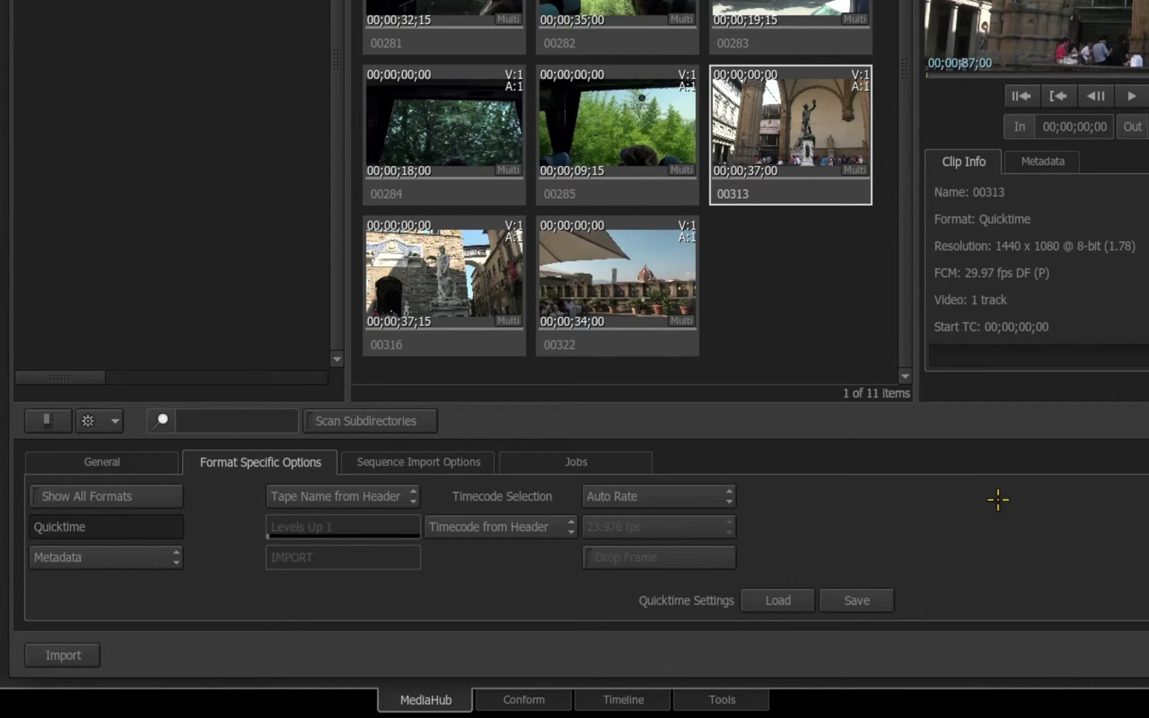
pyautogui.click(149, 492)
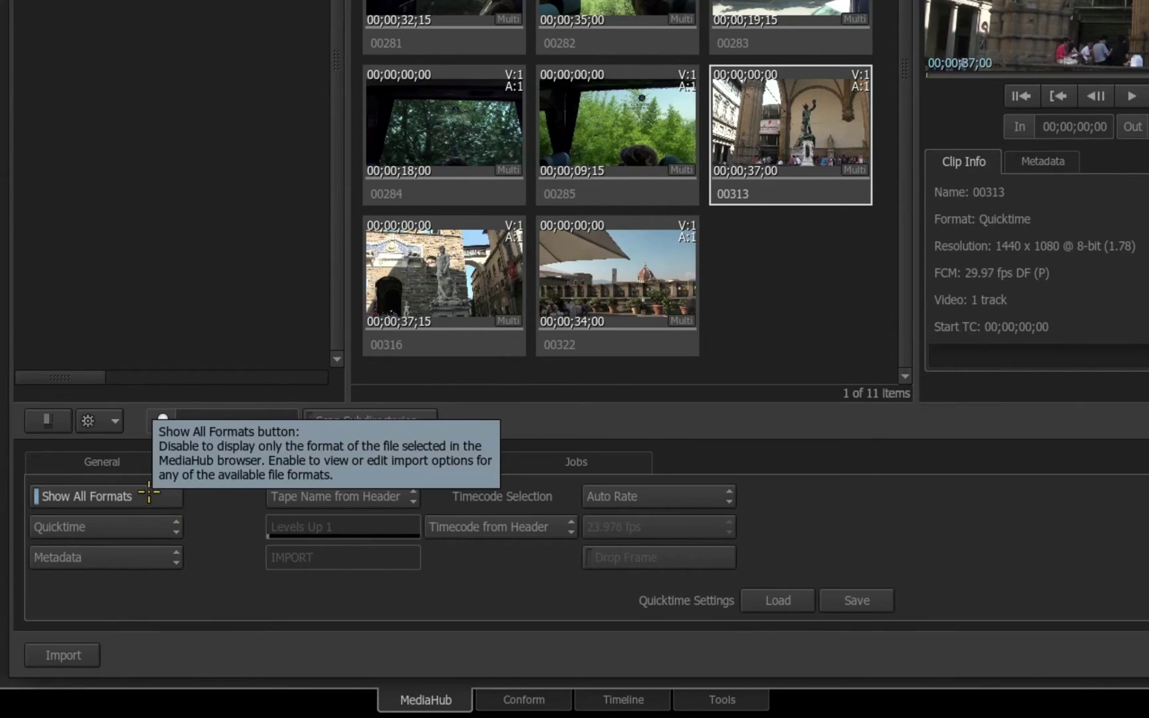
pyautogui.click(152, 528)
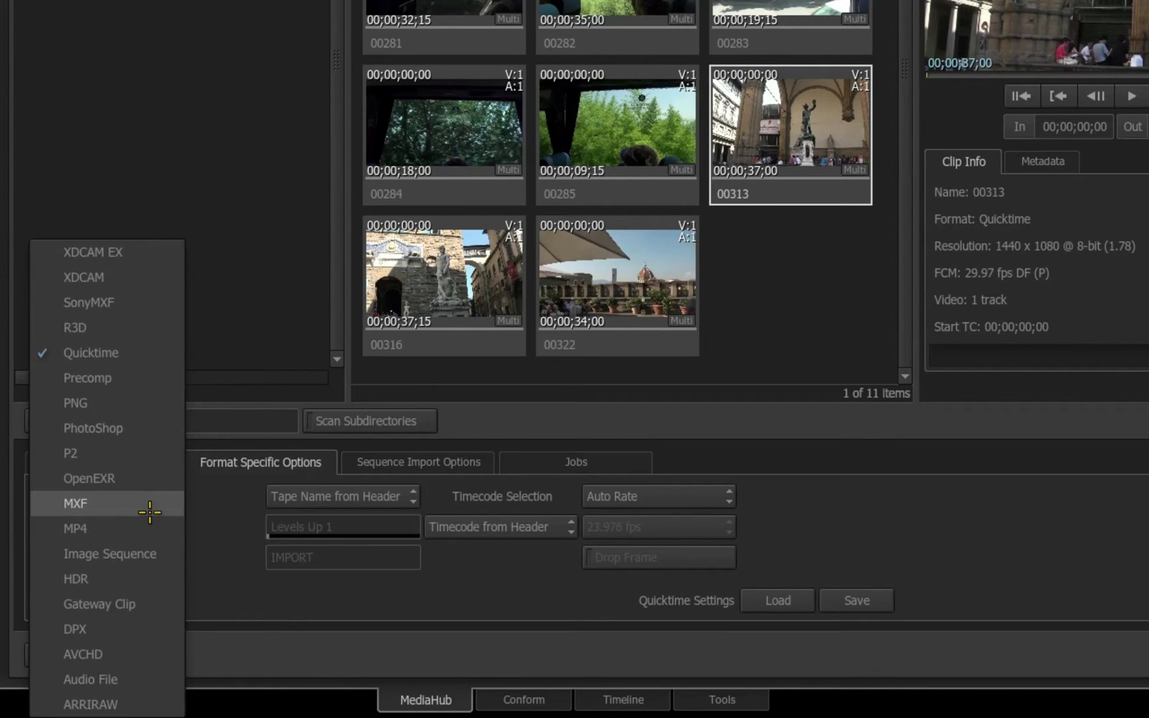
pyautogui.click(192, 515)
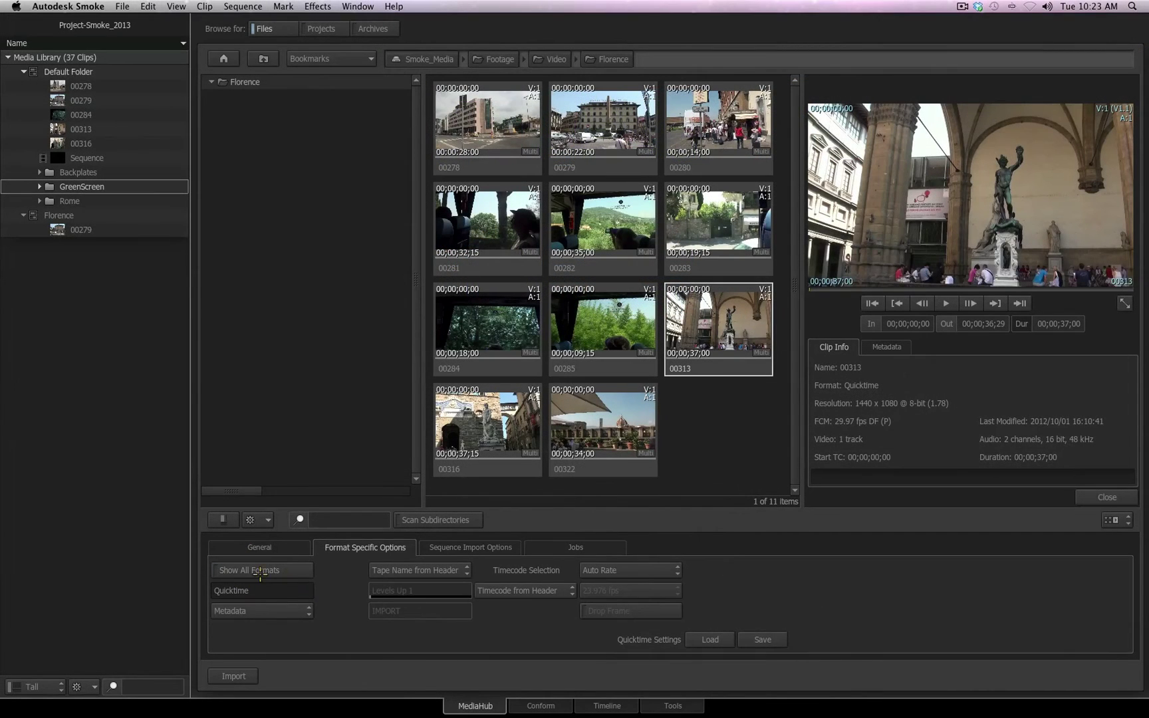
# Go to the bookmarked RED folder and preview A003_C027_0328CC_001's camera metadata and clip info
pyautogui.click(363, 57)
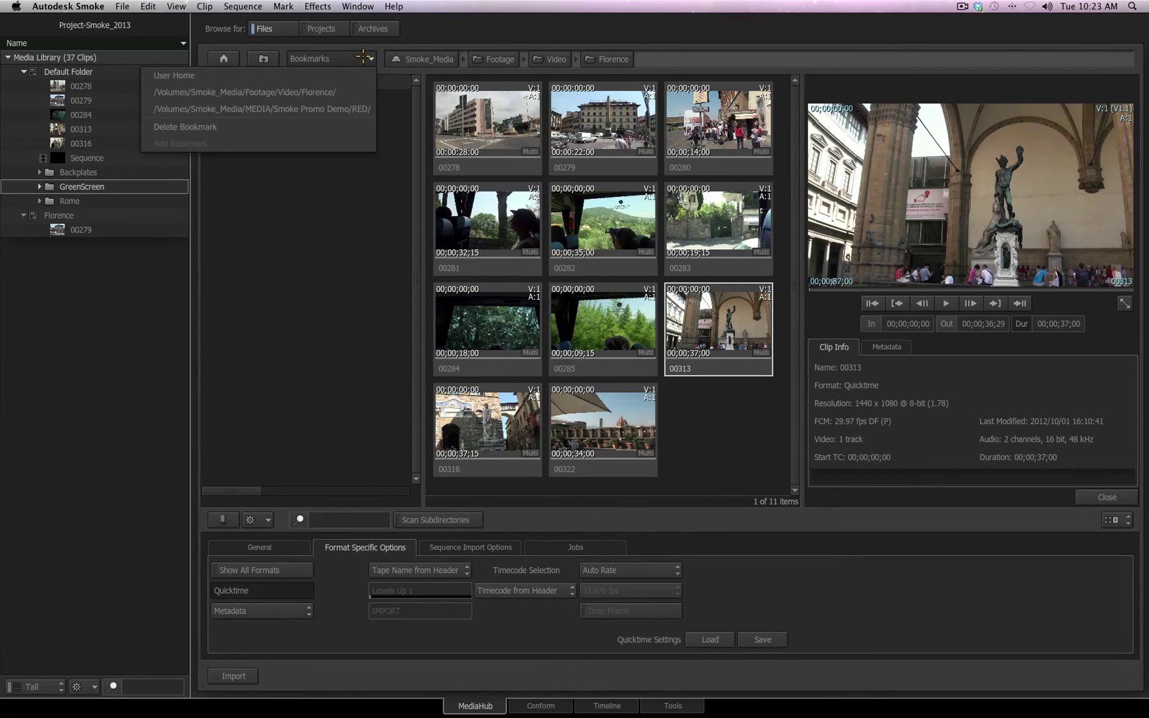
pyautogui.click(354, 109)
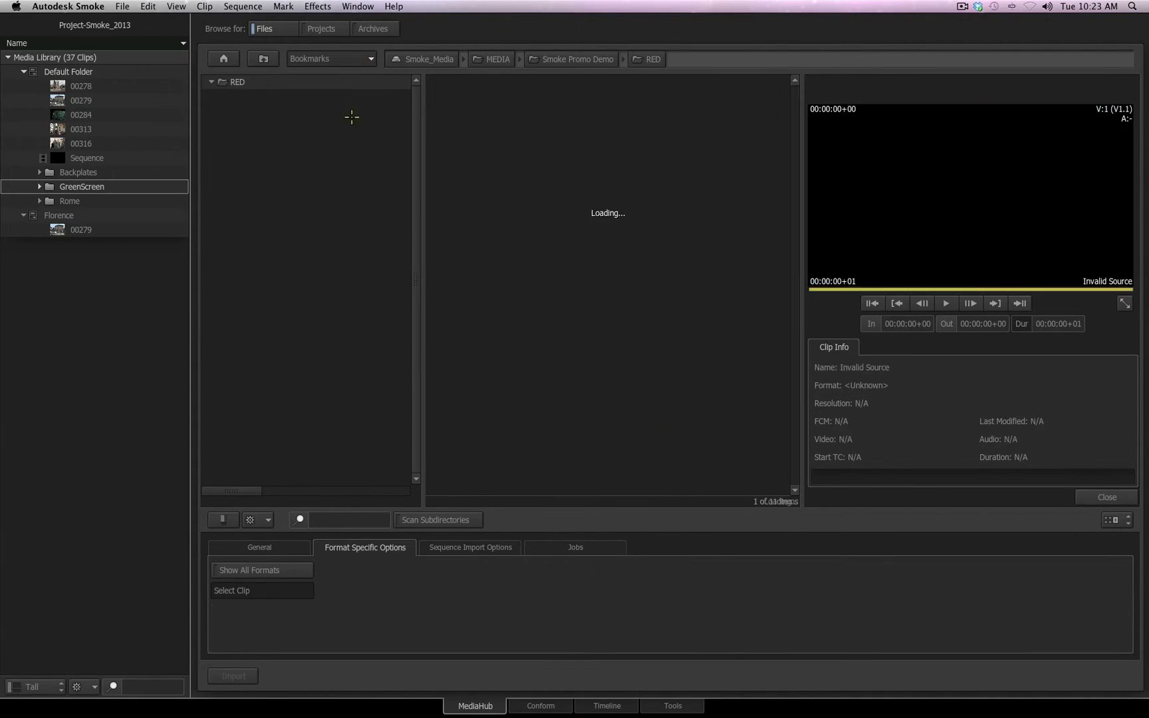
pyautogui.click(489, 267)
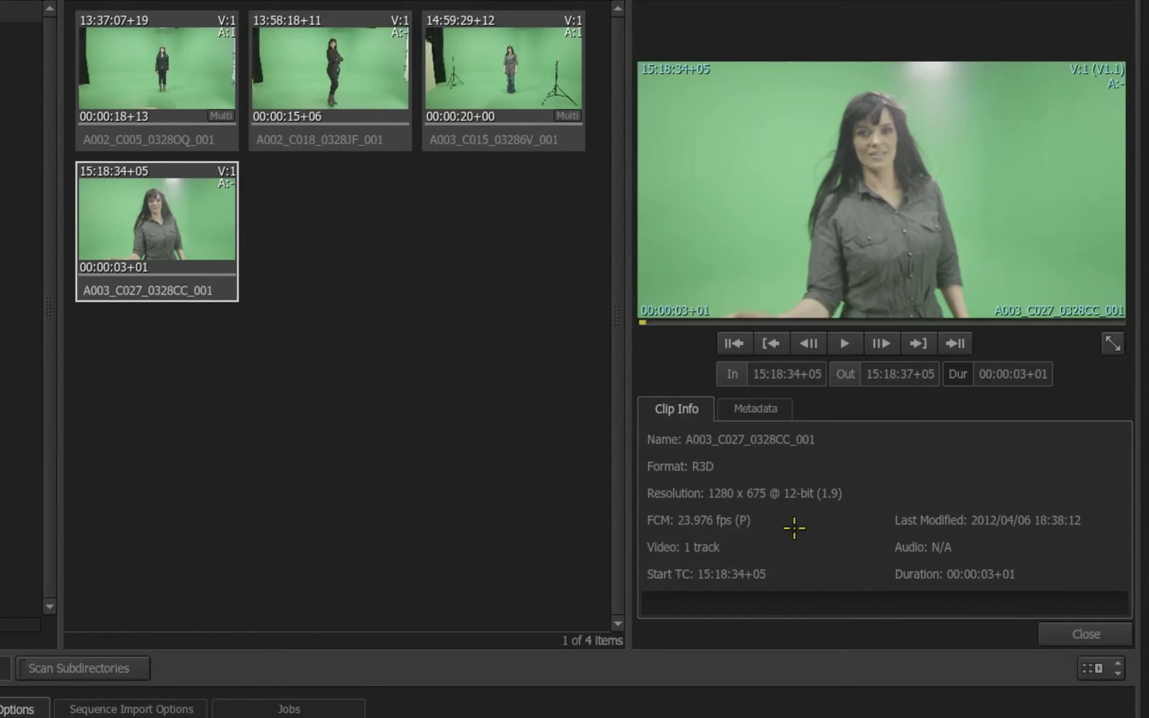
pyautogui.click(785, 414)
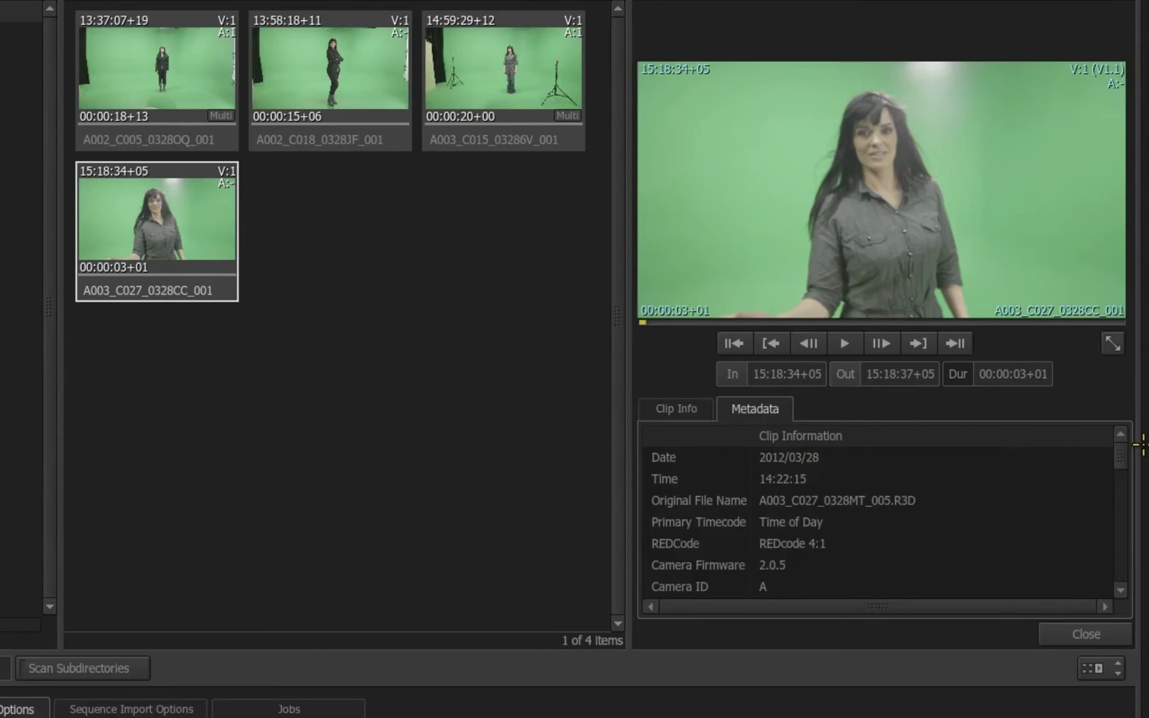
pyautogui.moveTo(1119, 455)
pyautogui.mouseDown()
pyautogui.moveTo(1119, 487)
pyautogui.moveTo(1122, 452)
pyautogui.mouseUp()
pyautogui.click(675, 407)
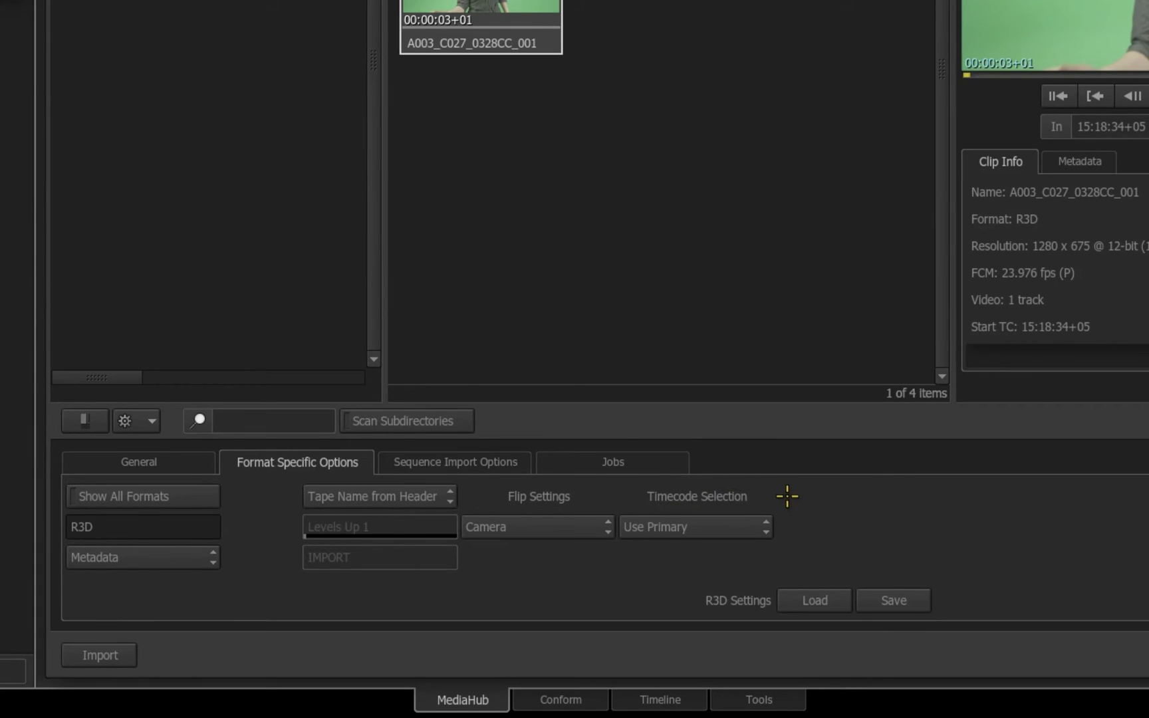
# In R3D Colour options, try RSX or User colour science, then return to Camera
pyautogui.click(173, 553)
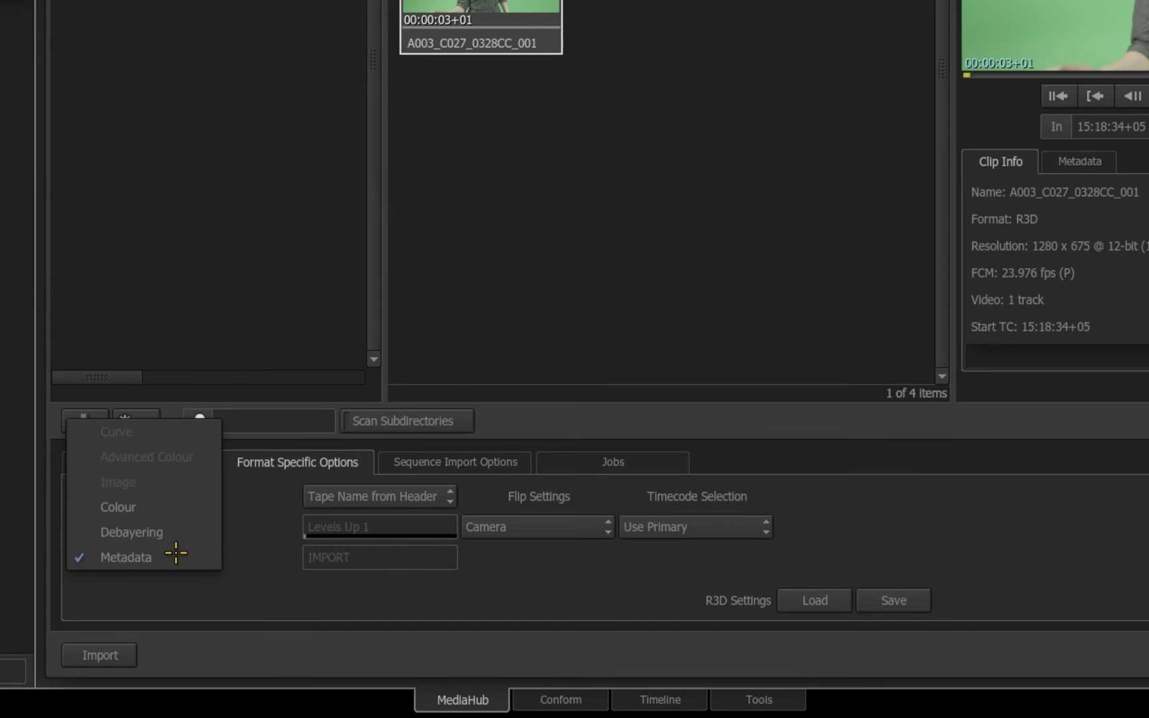
pyautogui.click(184, 509)
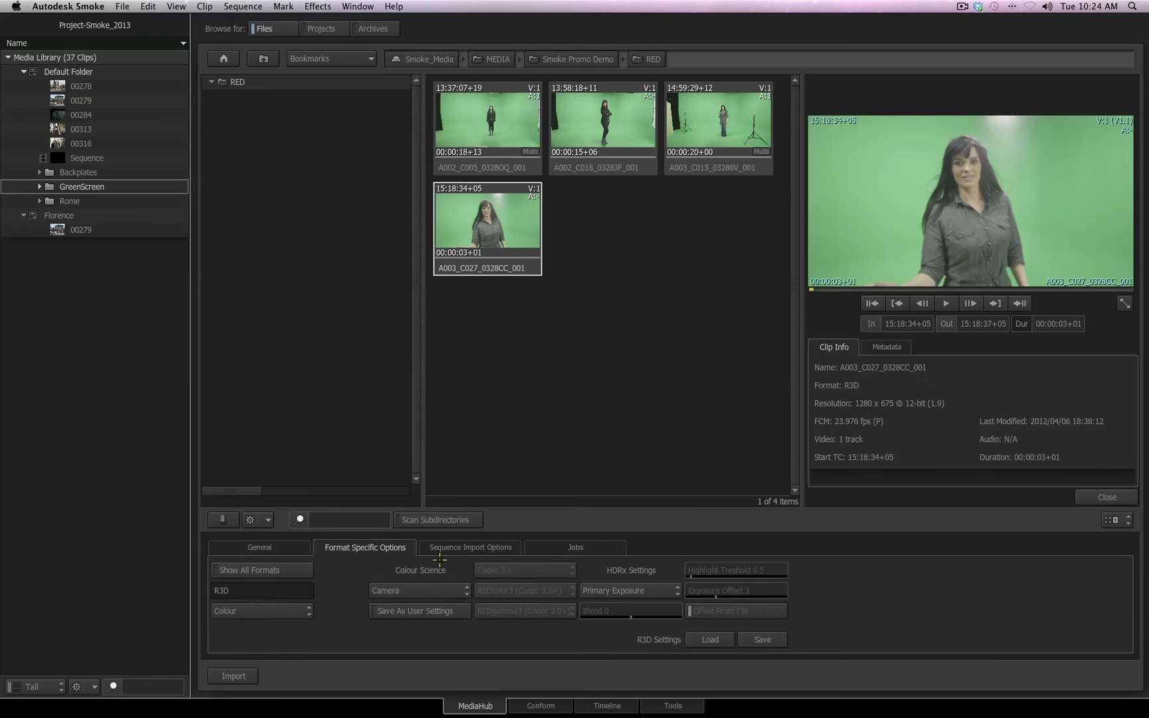
pyautogui.click(447, 591)
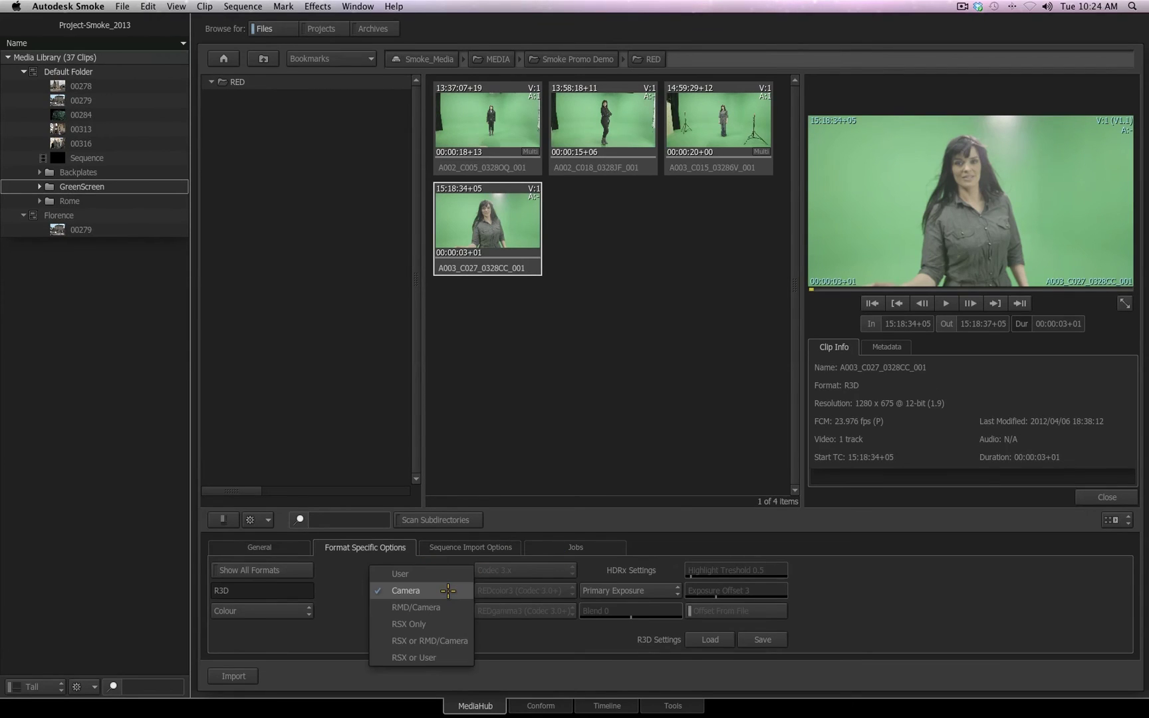
pyautogui.click(419, 657)
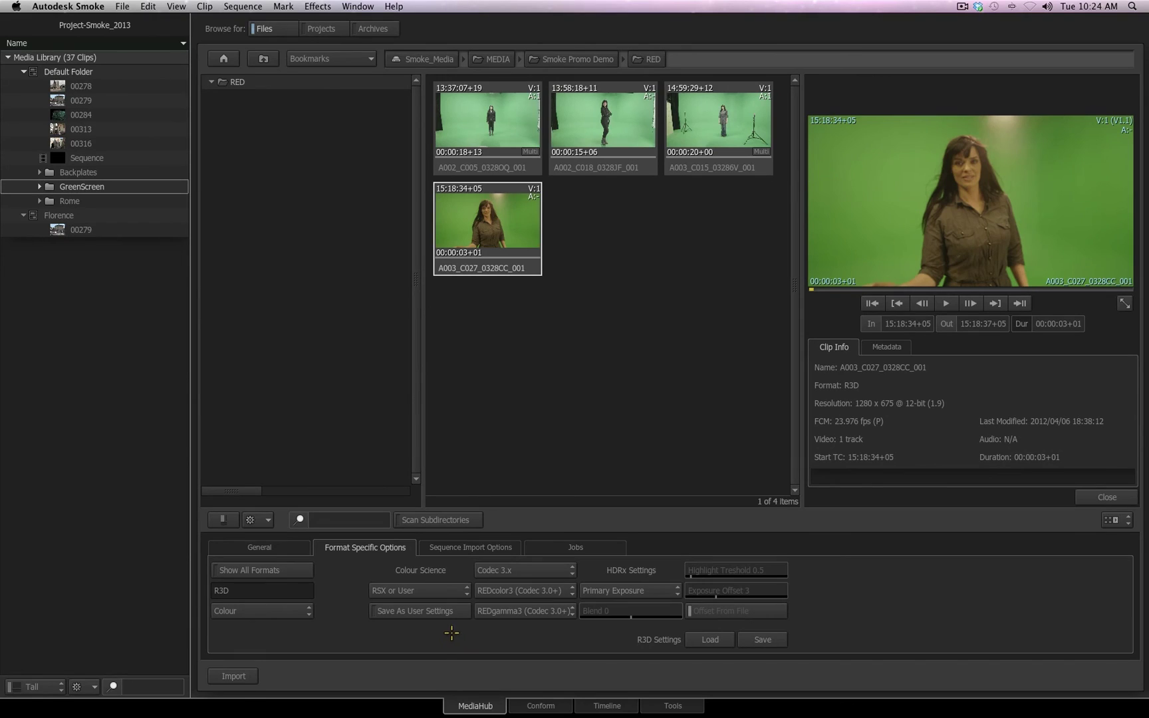
pyautogui.click(441, 591)
pyautogui.click(440, 528)
# Check the Debayering options, keeping Debayer Mode at Quarter, then show General import settings
pyautogui.click(286, 609)
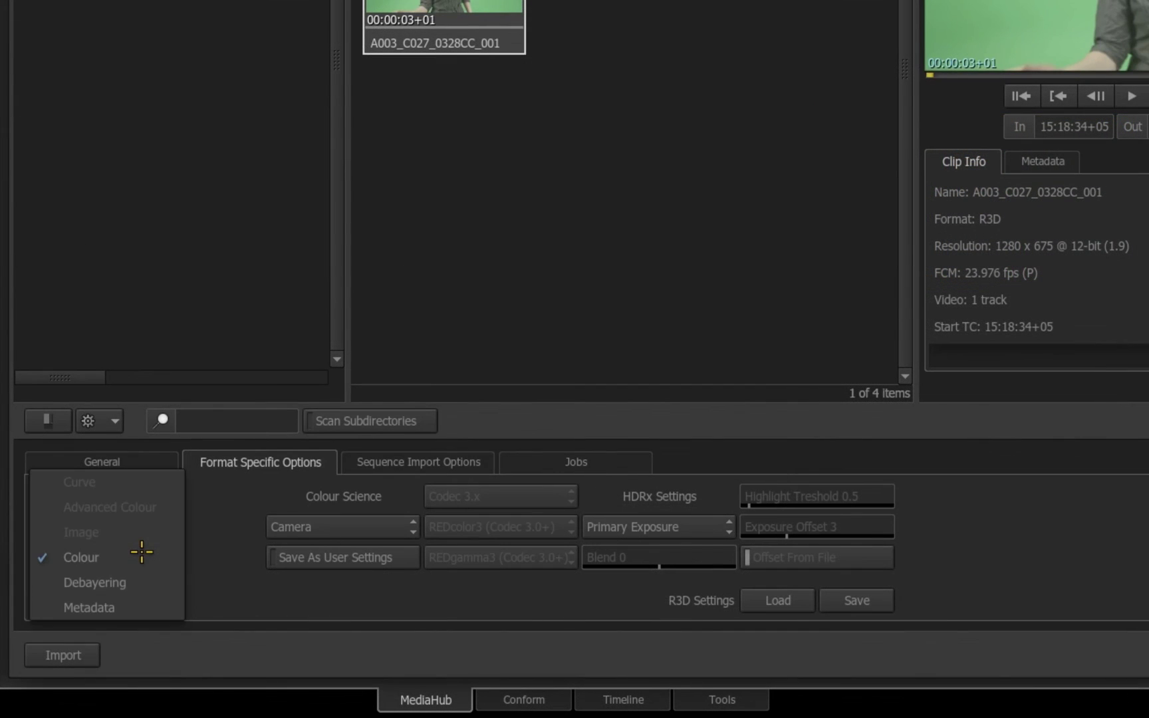
pyautogui.click(143, 582)
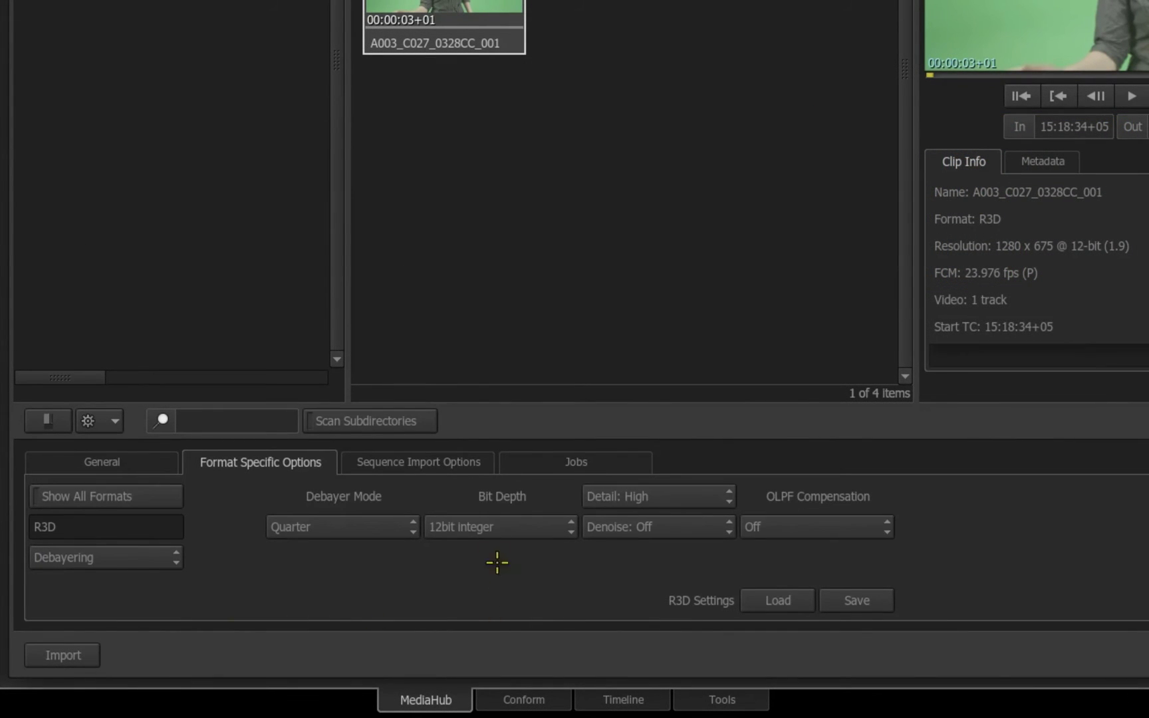
pyautogui.click(377, 526)
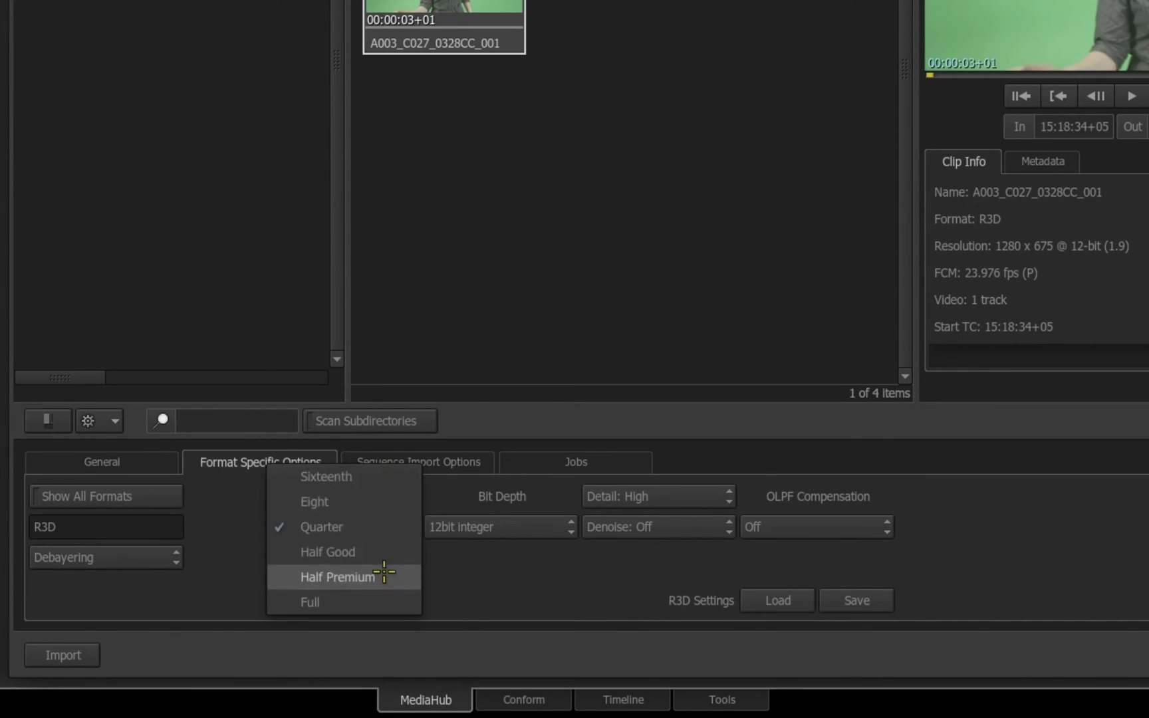
pyautogui.click(503, 596)
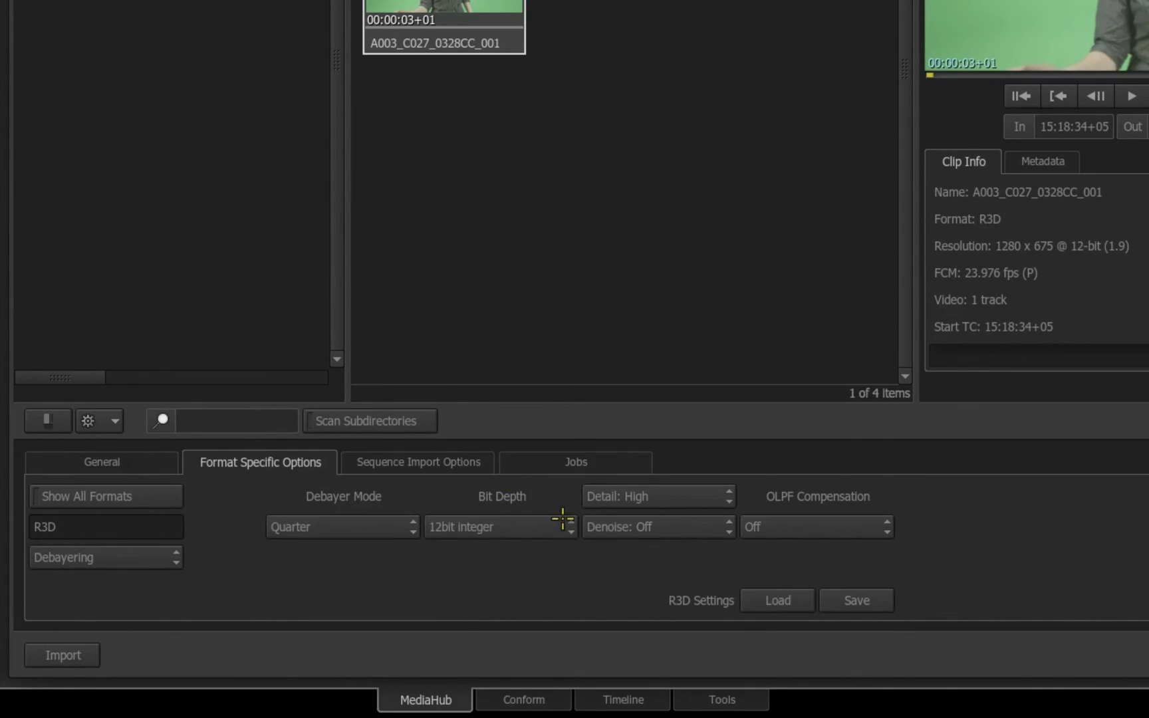
pyautogui.moveTo(534, 533)
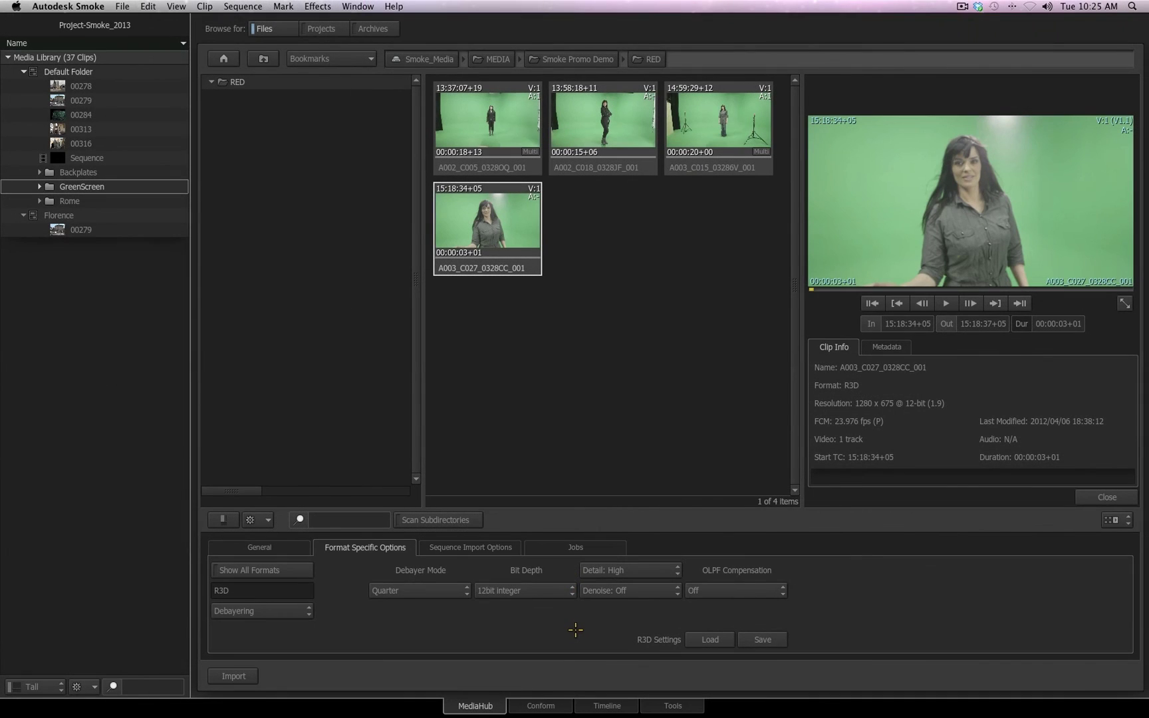
pyautogui.click(244, 547)
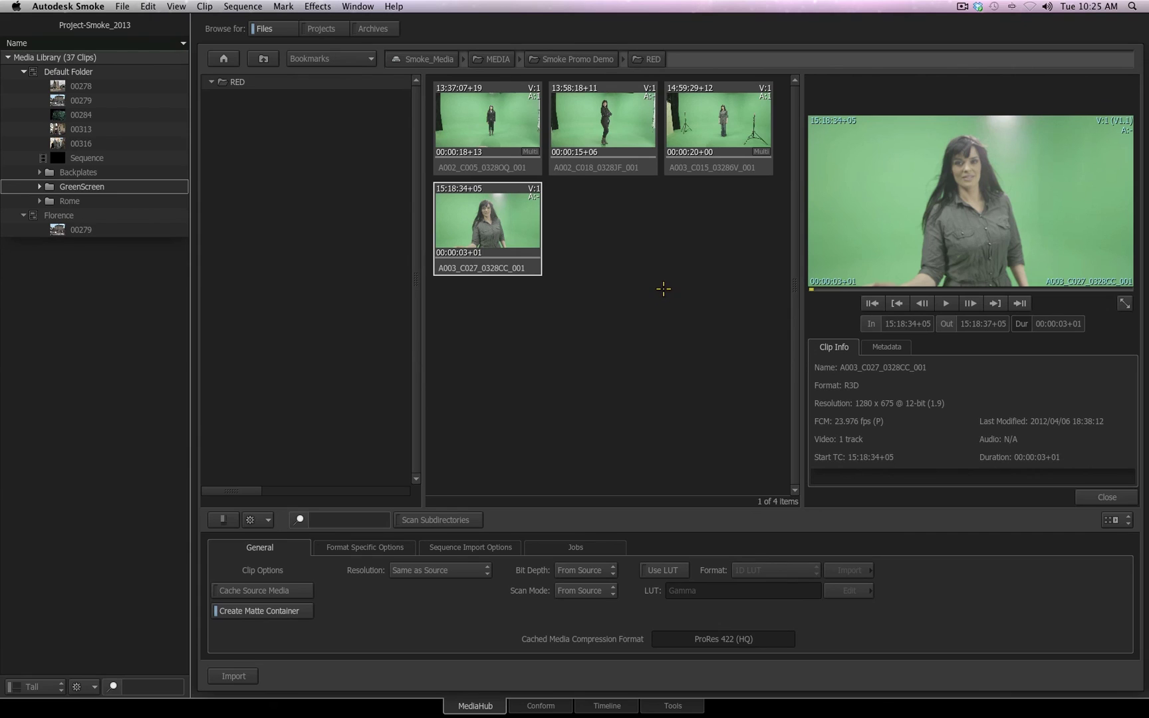
# Drag the Nature folder from Finder into Default Folder in Smoke's Media Library
pyautogui.press('super+Tab')
pyautogui.press('super+Tab')
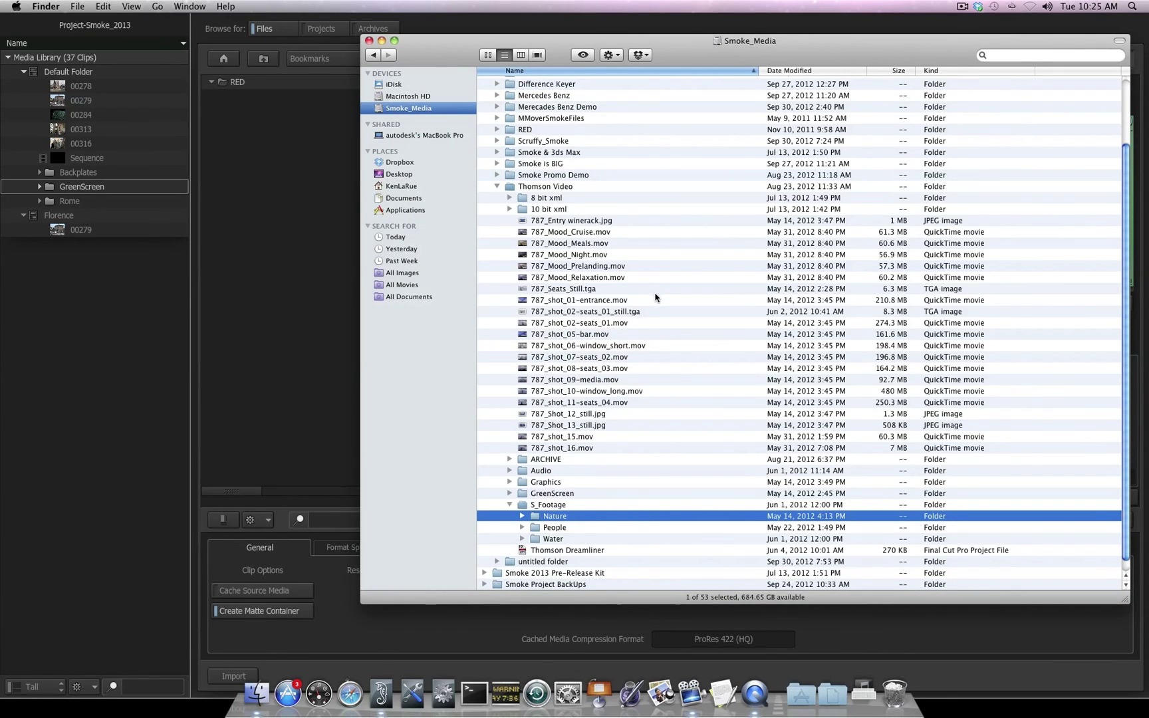
pyautogui.moveTo(536, 519); pyautogui.dragTo(143, 110)
pyautogui.moveTo(102, 73); pyautogui.dragTo(101, 73)
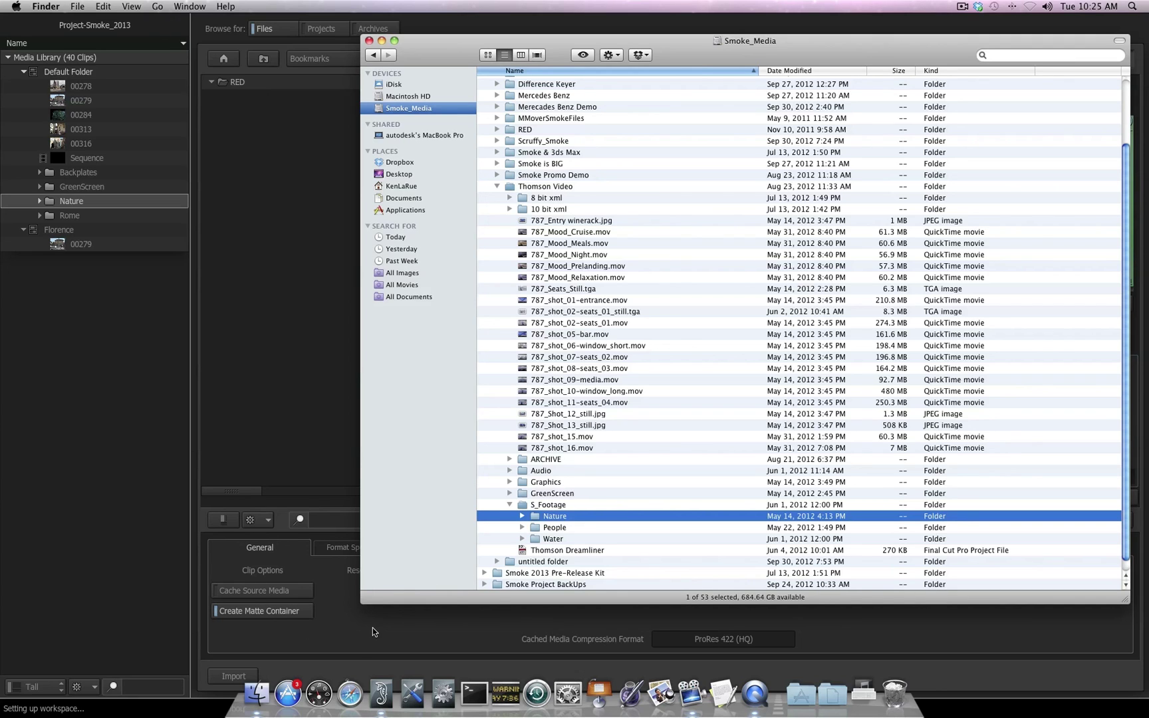
# Back in Smoke, show the R3D format-specific settings, then switch to the Timeline page
pyautogui.click(483, 629)
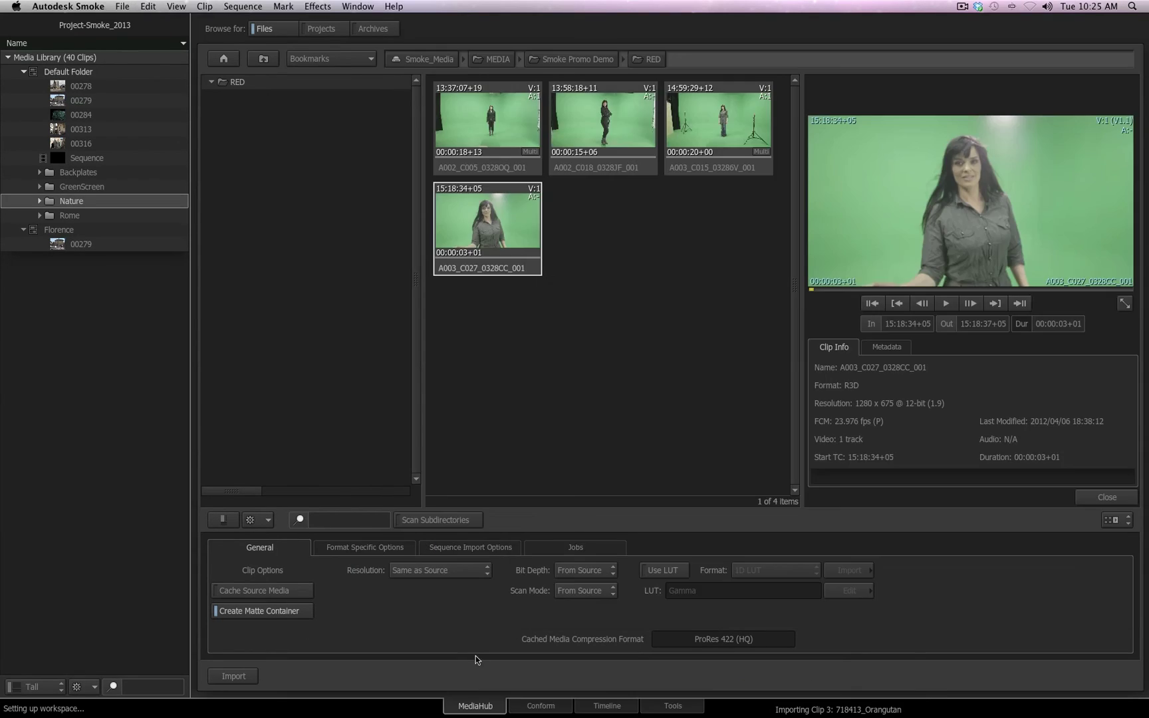
pyautogui.click(353, 549)
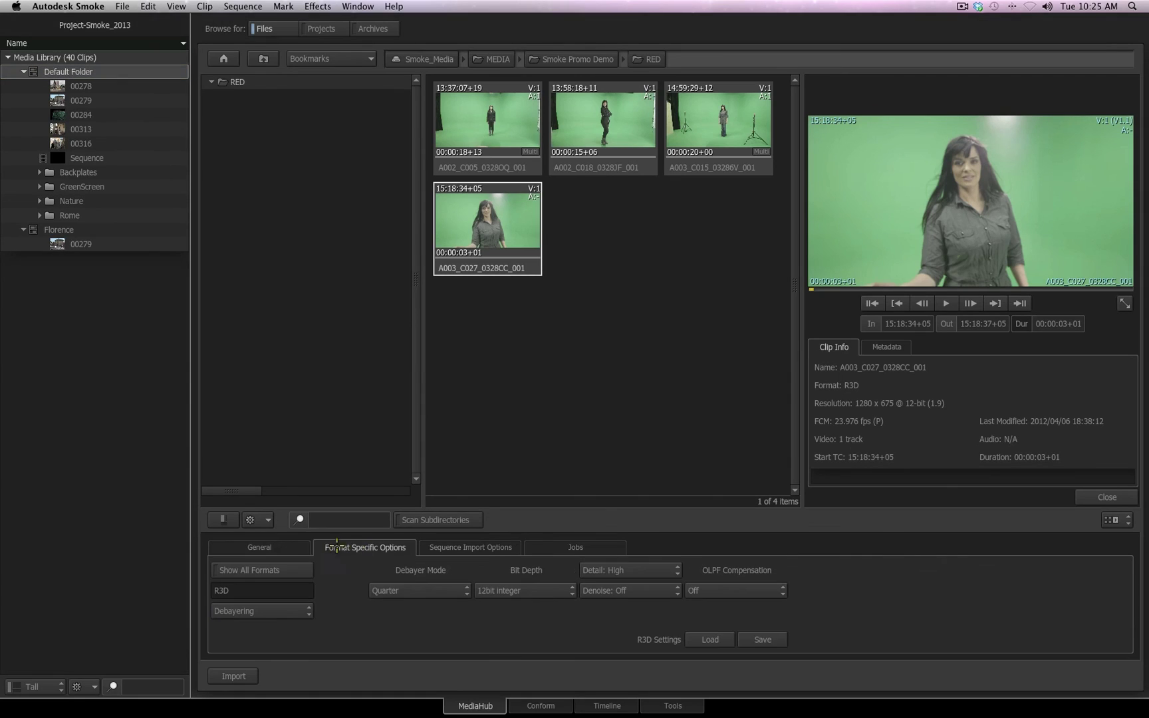
pyautogui.click(607, 706)
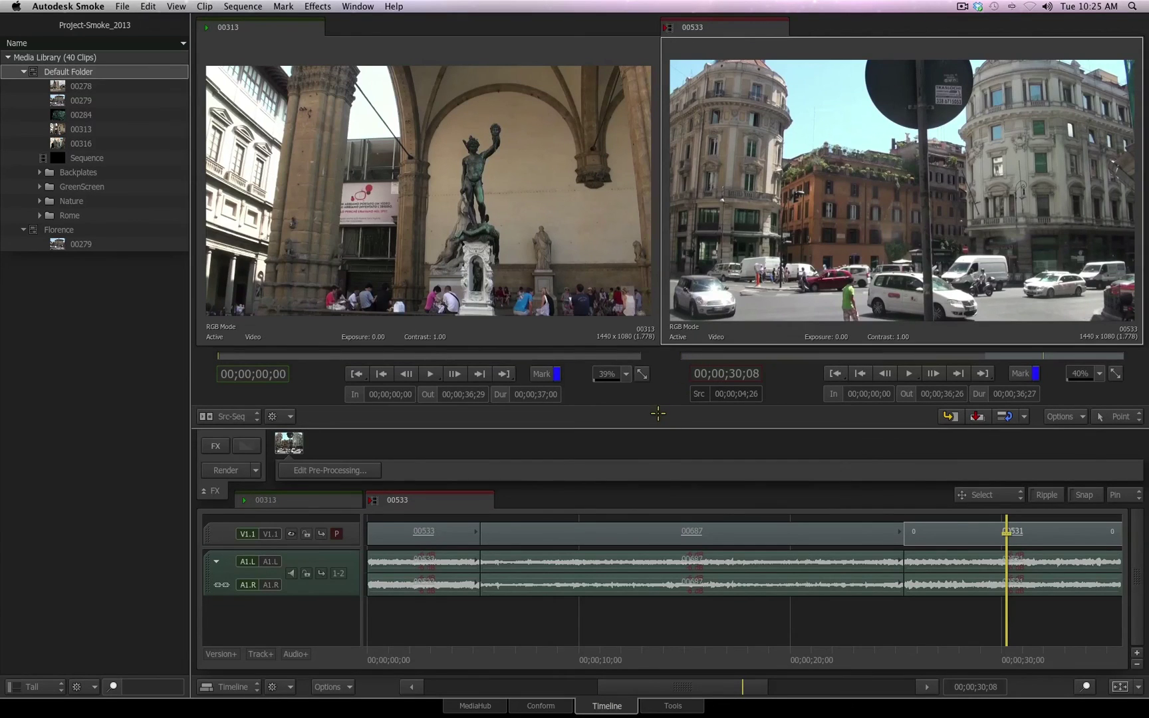